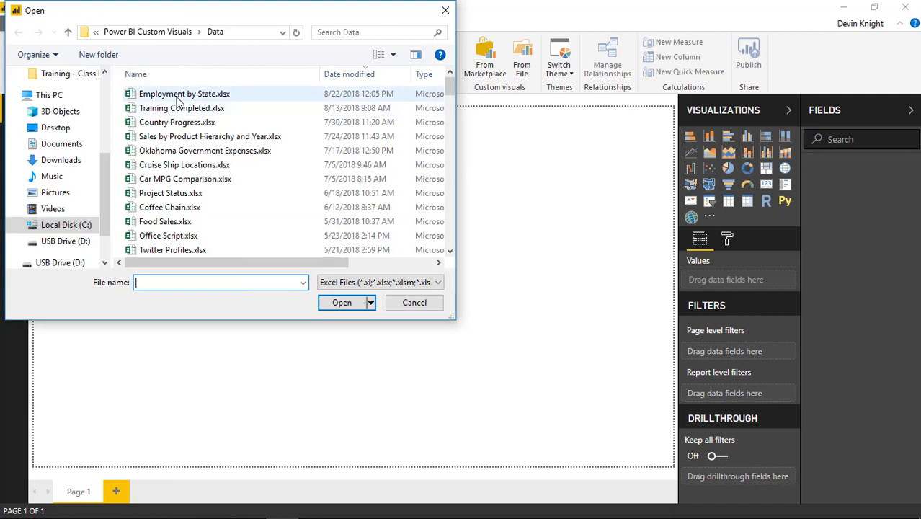
- Load the Rates table from the Employment by State.xlsx workbook into the report
left_click(175, 97)
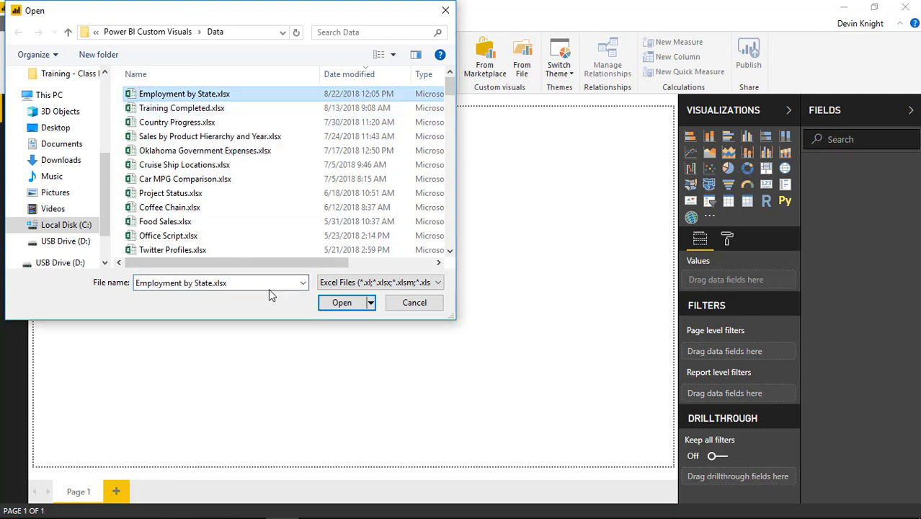
left_click(351, 309)
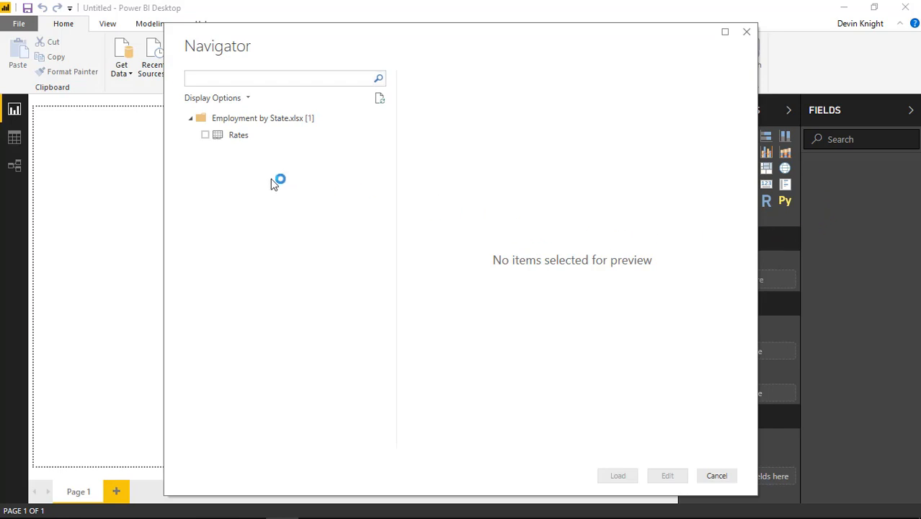
left_click(205, 135)
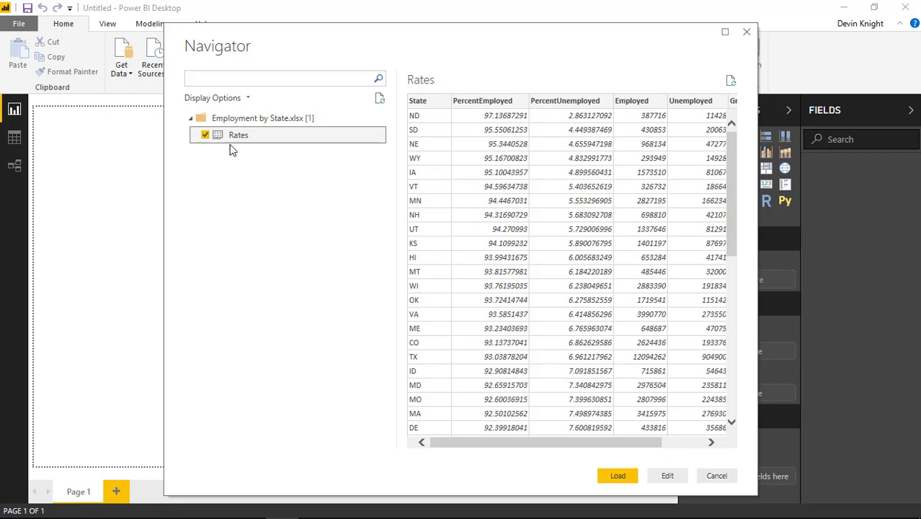
left_click(617, 478)
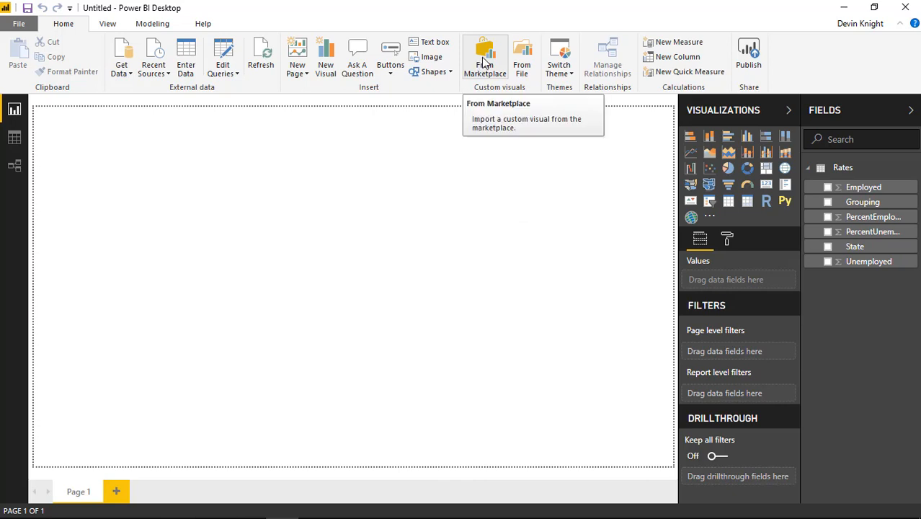
- Search the visuals marketplace for akvelon and add the Scatter Chart by Akvelon custom visual
key("alt+Tab")
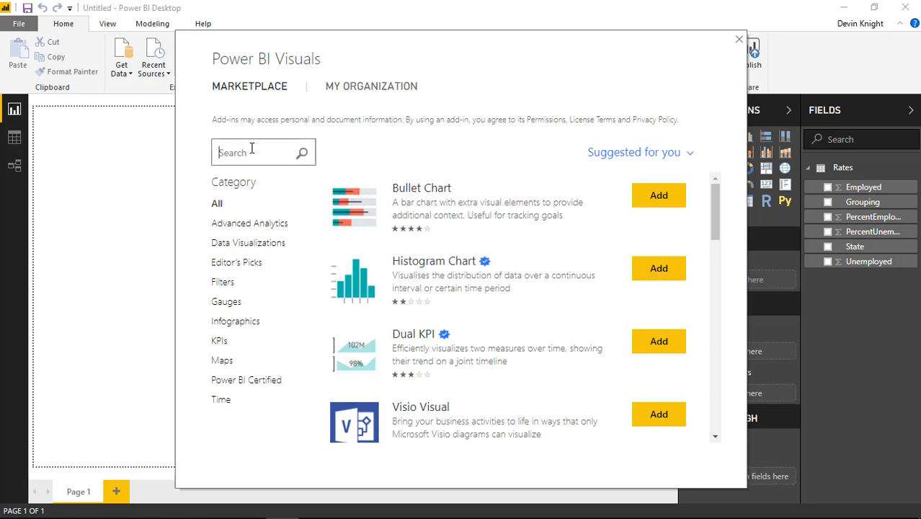
type("akvelon")
key("Return")
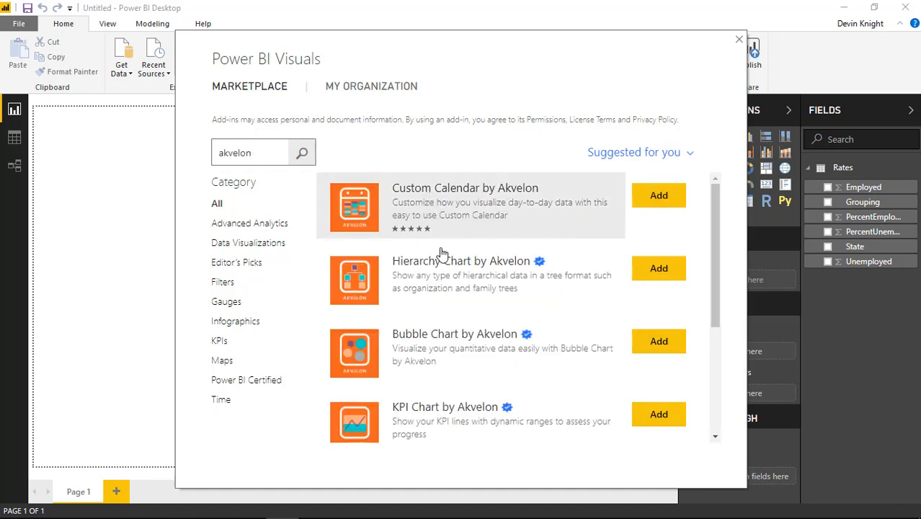
scroll(461, 311, "down", 3)
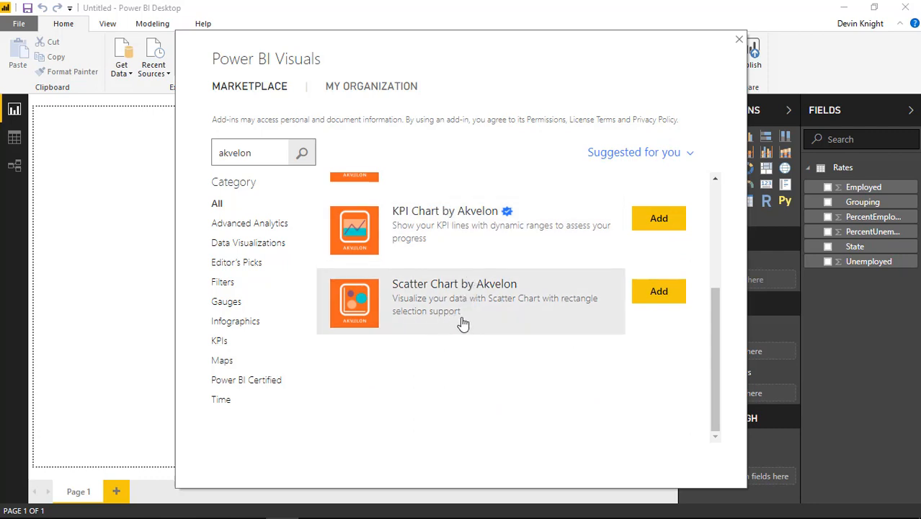
left_click(657, 292)
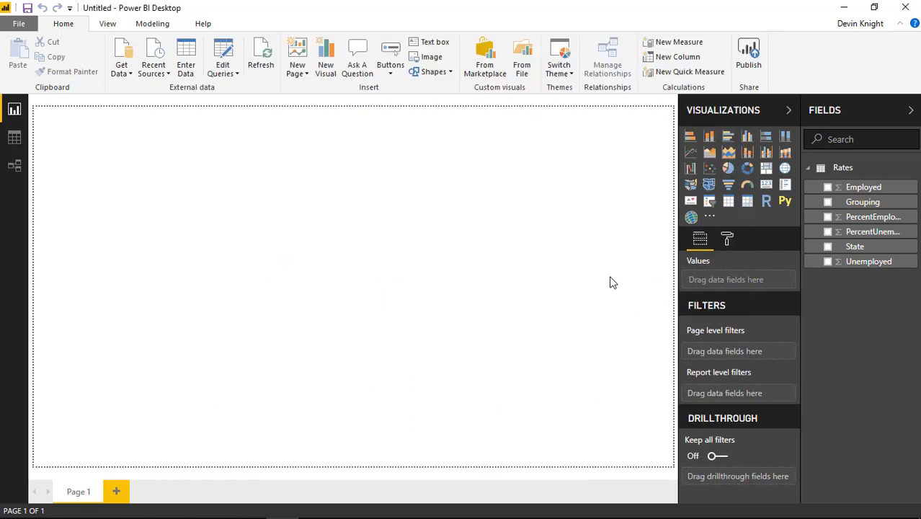
left_click(582, 292)
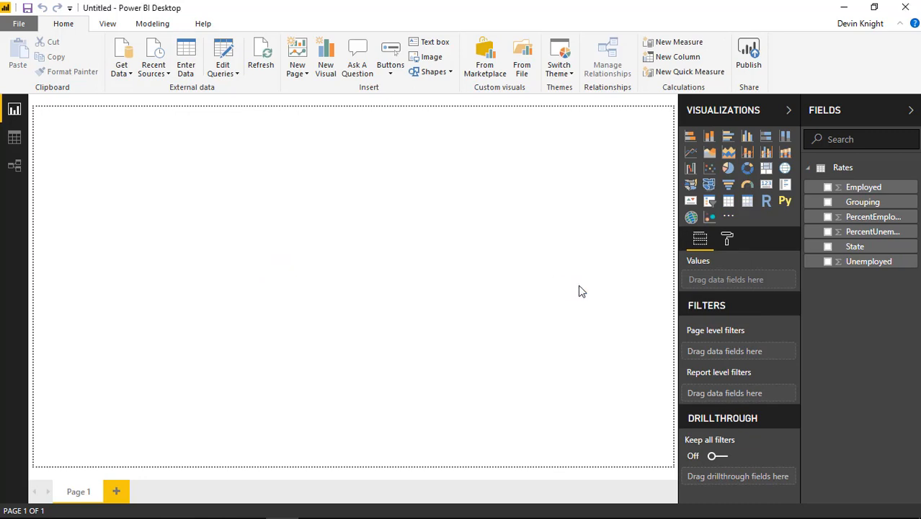
- Place the Akvelon scatter chart on the page and enlarge it to full page height and just over half the page width
left_click(710, 217)
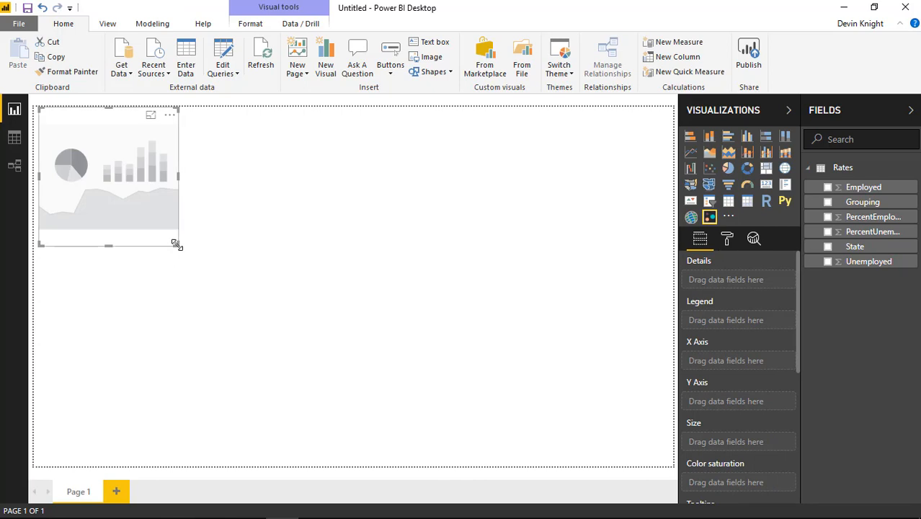
left_click_drag(177, 245, 418, 471)
left_click(435, 427)
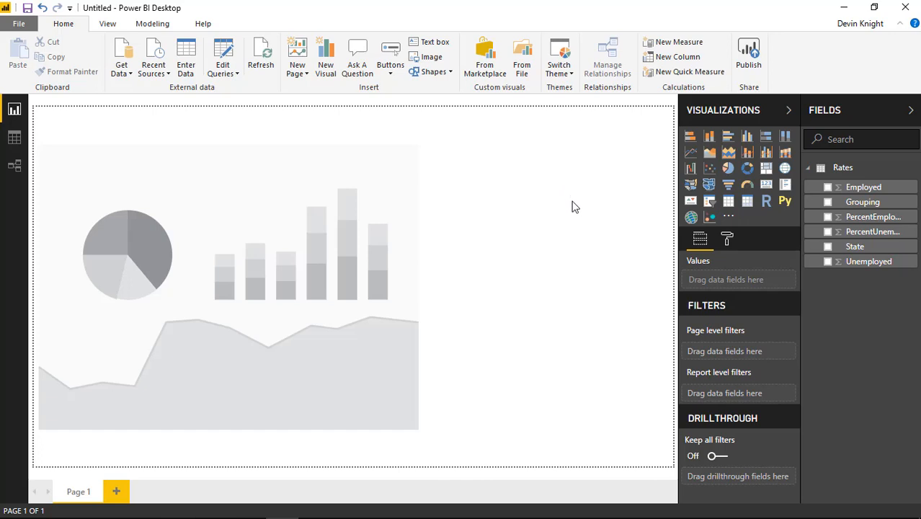
- Create a card showing PercentUnemployed beside the scatter chart and shorten it to about a quarter of the page height
left_click(828, 231)
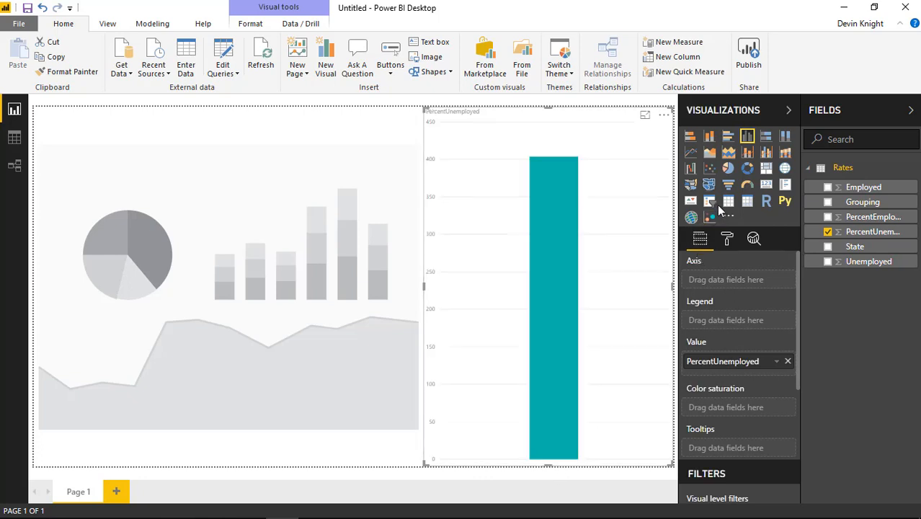
left_click(767, 185)
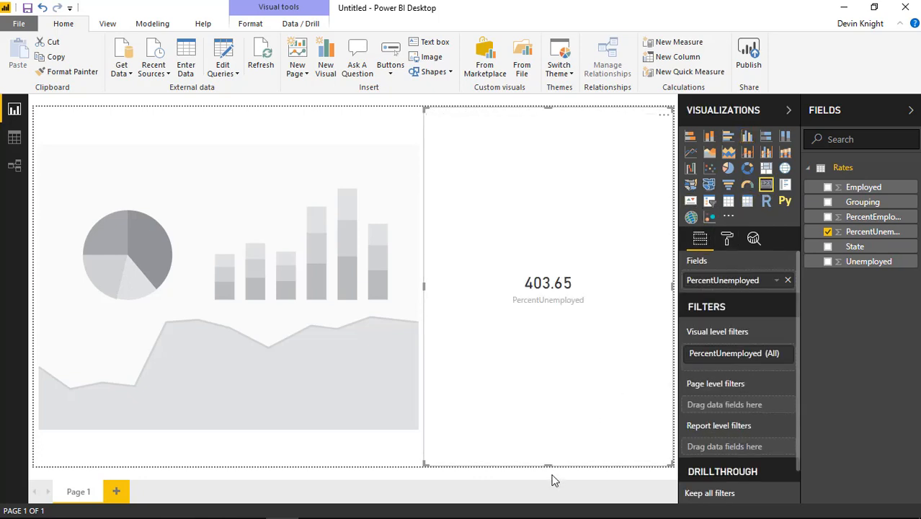
left_click_drag(550, 464, 535, 205)
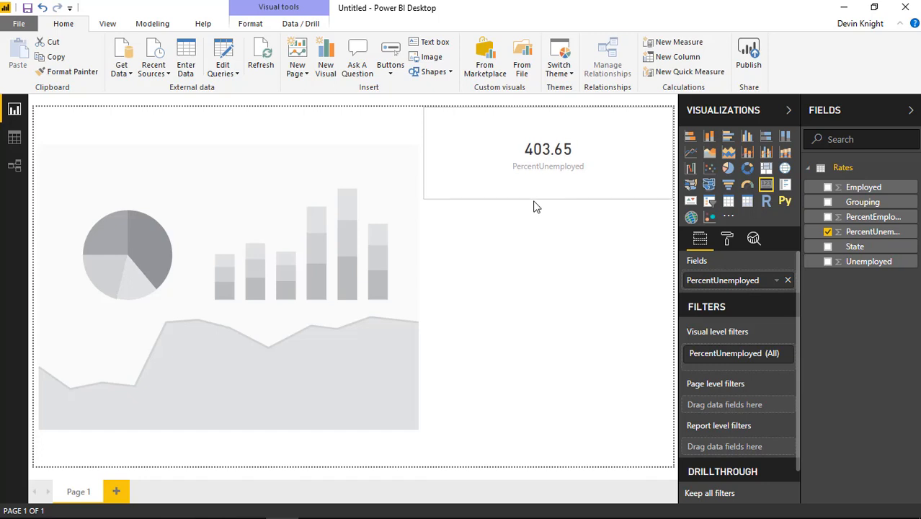
left_click(568, 255)
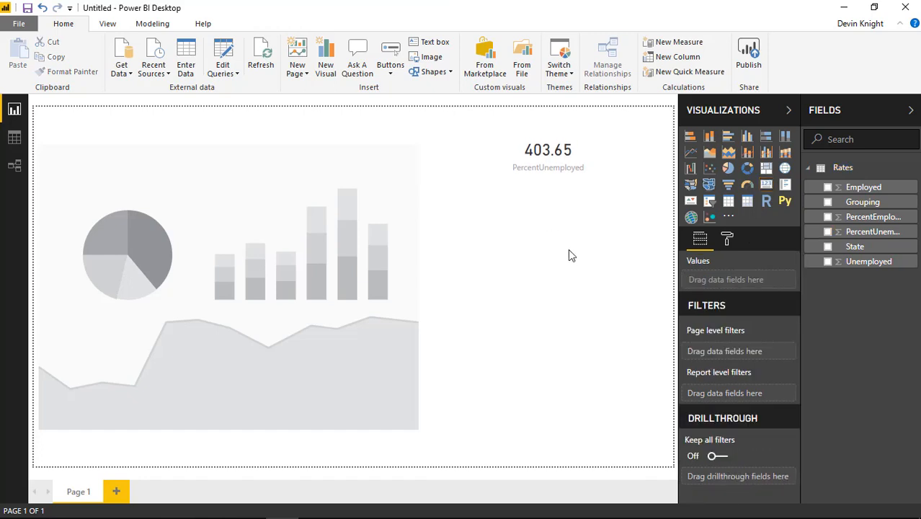
- Change the PercentUnemployed card's aggregation to Average and make the card slightly narrower
left_click(564, 187)
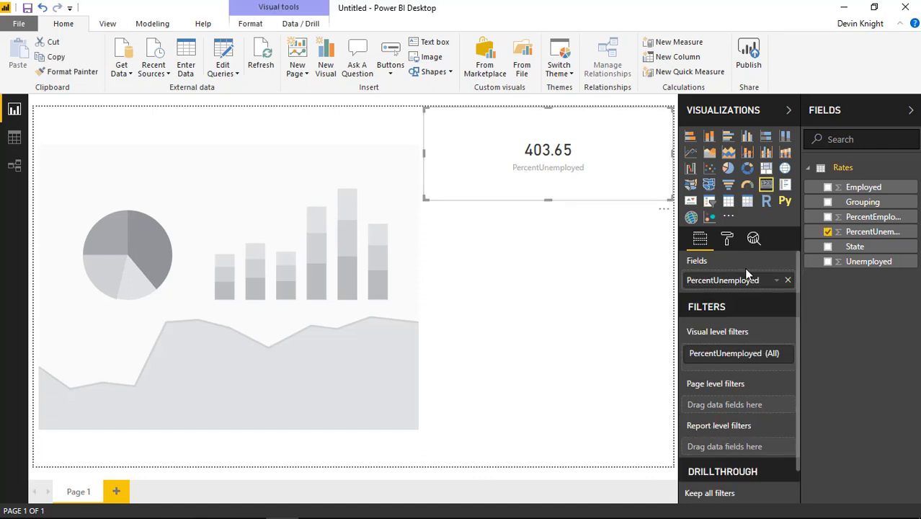
left_click(776, 280)
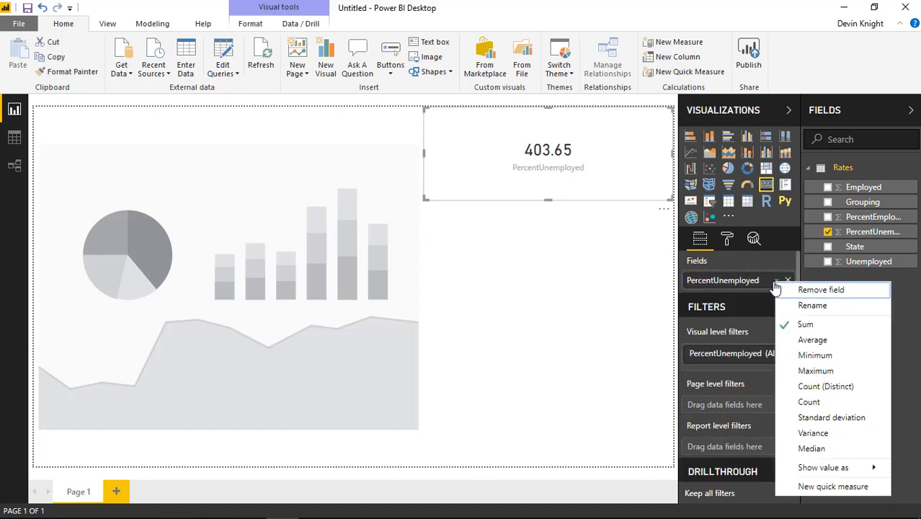
left_click(798, 343)
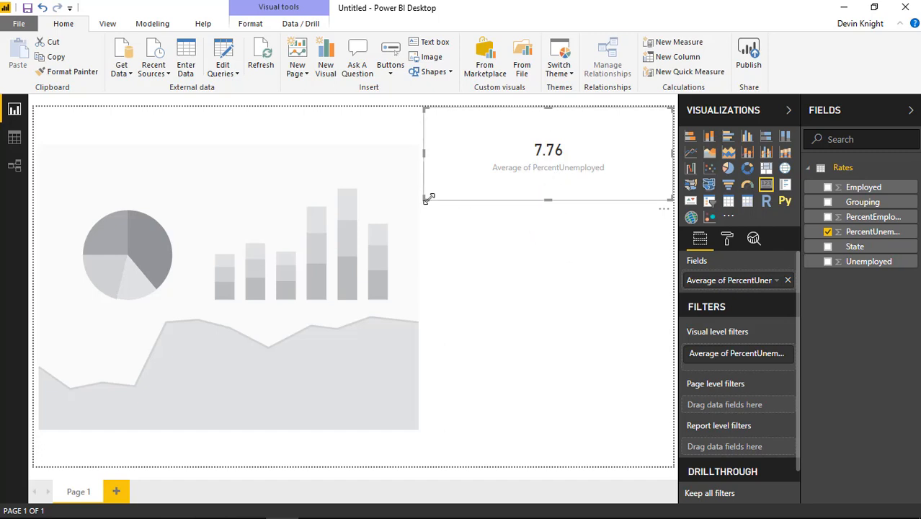
left_click_drag(426, 200, 451, 205)
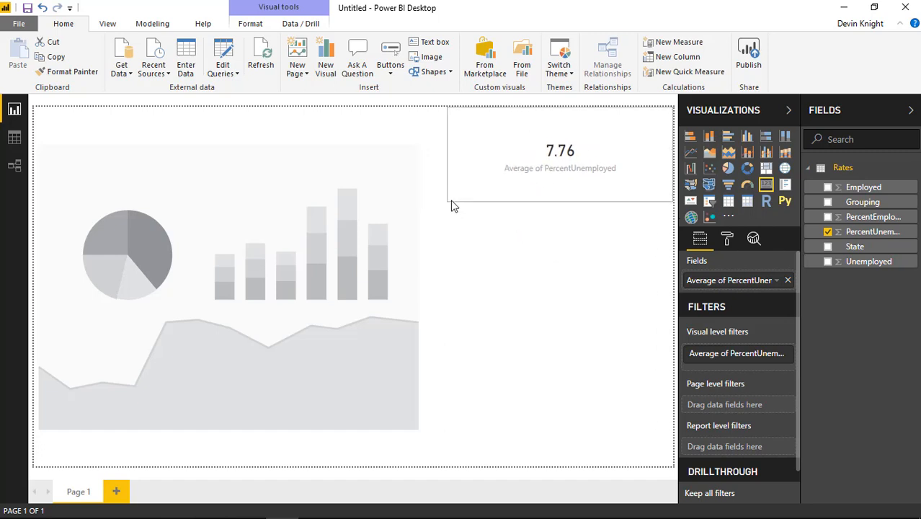
left_click(547, 251)
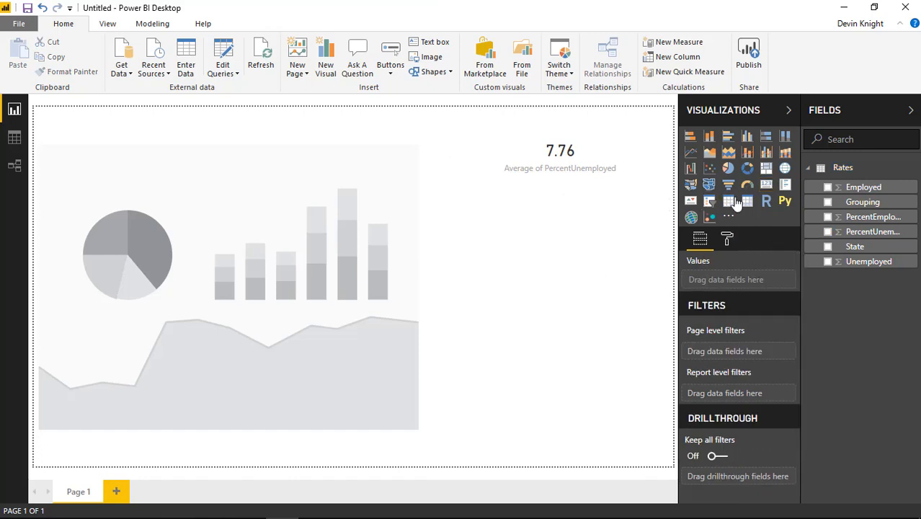
- Add a second card showing Unemployed, resize it beneath the first card, and widen the first card to match
left_click(766, 185)
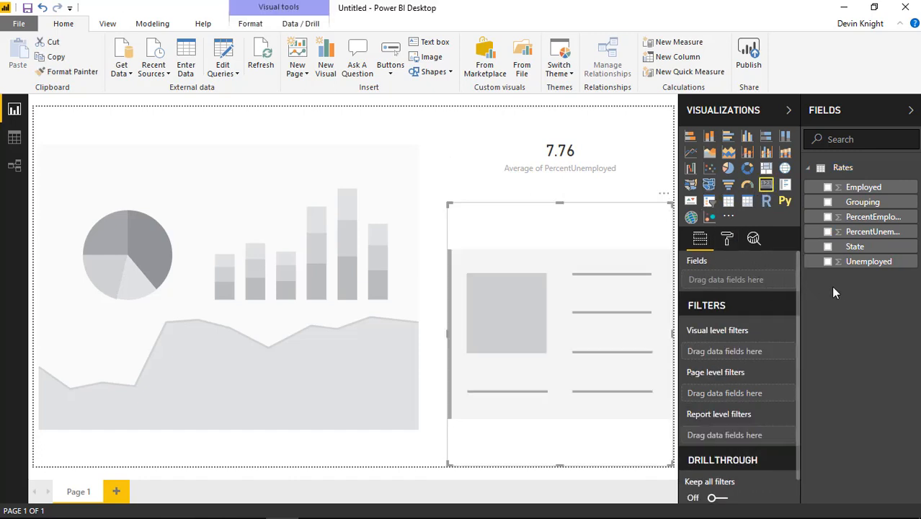
left_click(827, 262)
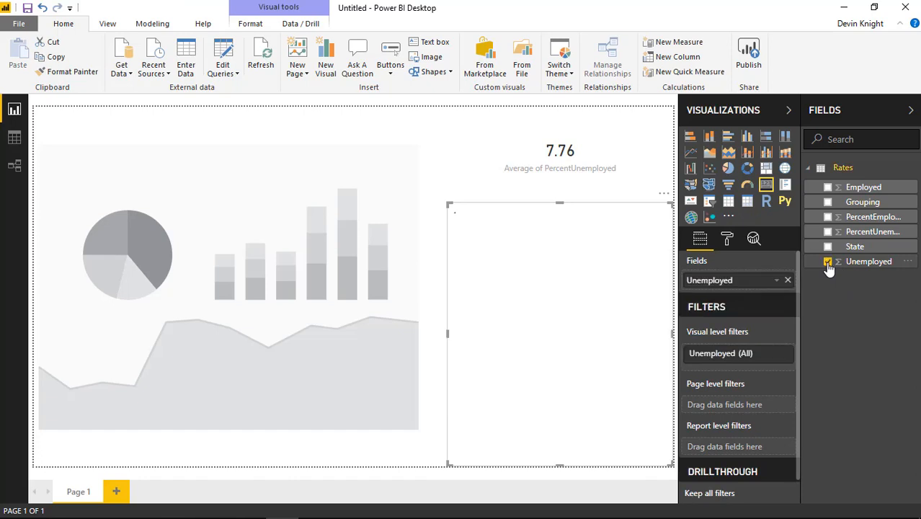
left_click_drag(448, 465, 441, 293)
left_click(492, 160)
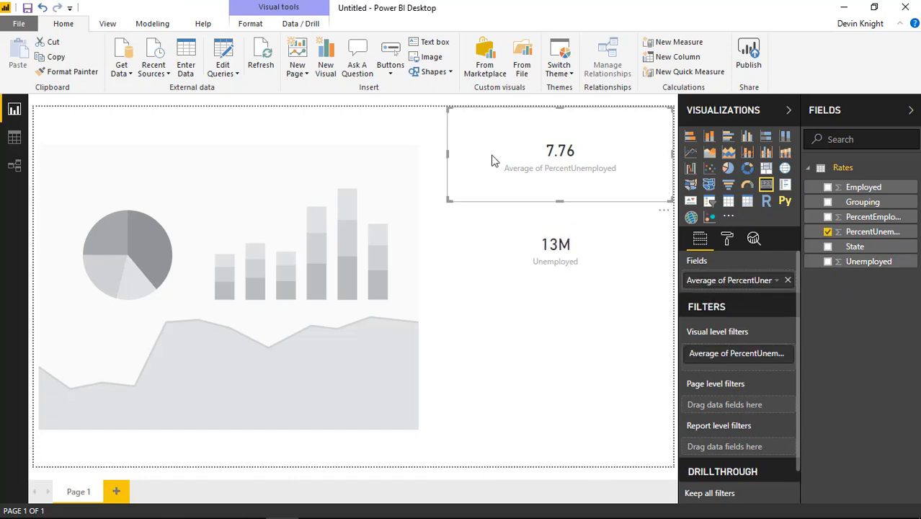
left_click_drag(449, 157, 440, 160)
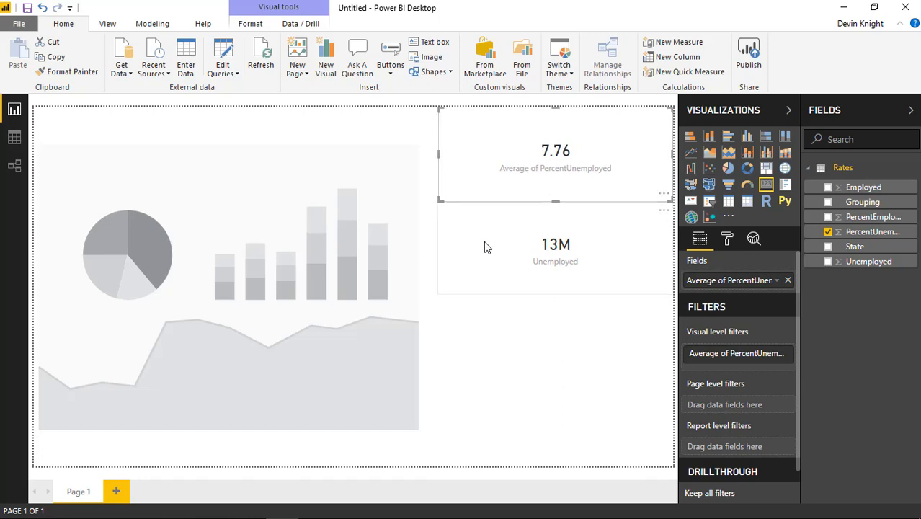
- Set the data label display units of the Unemployed card to None
left_click(493, 258)
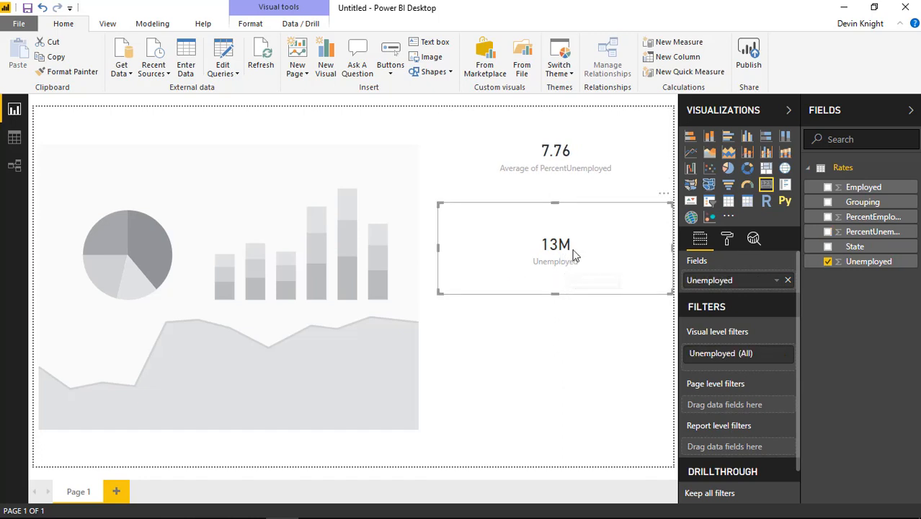
left_click(728, 239)
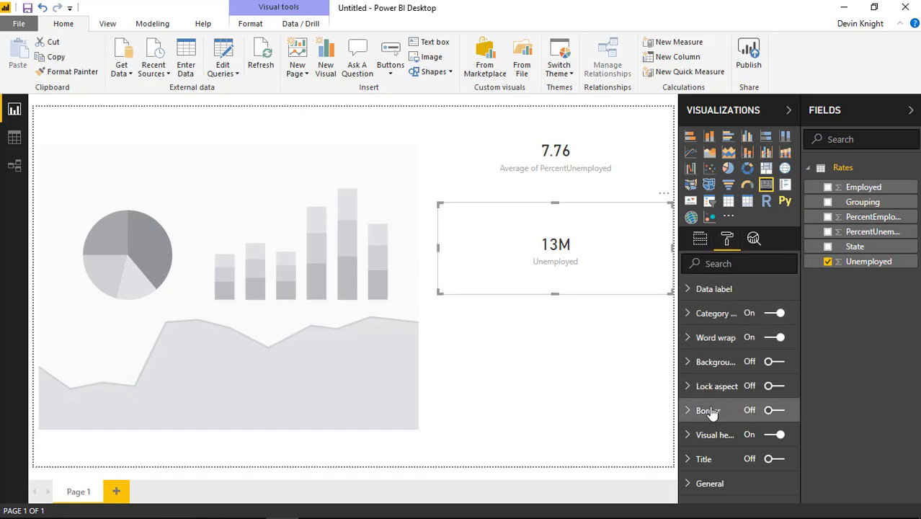
left_click(692, 289)
left_click(736, 373)
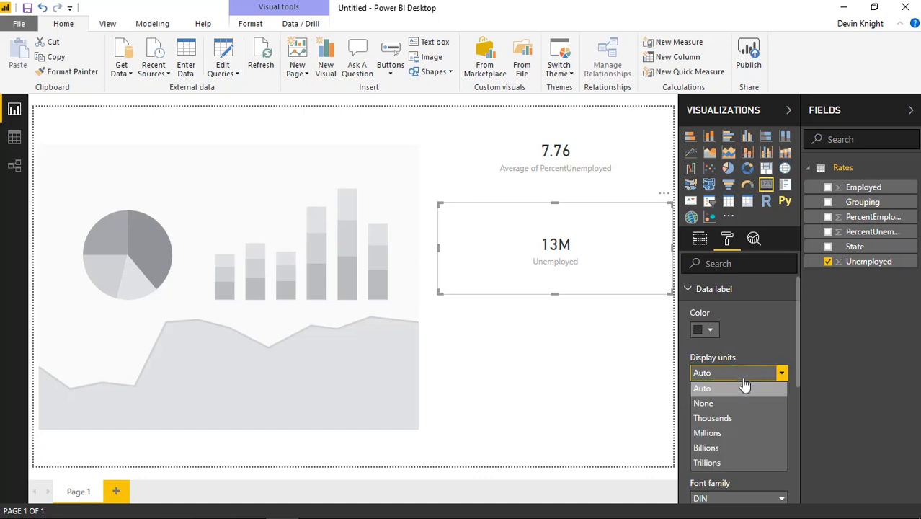
left_click(740, 404)
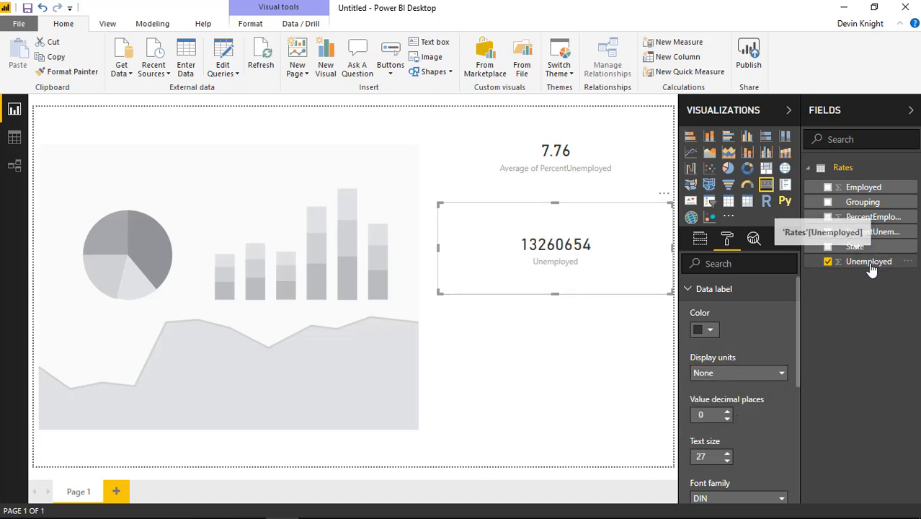
- Format the Unemployed field with a thousands separator
left_click(162, 26)
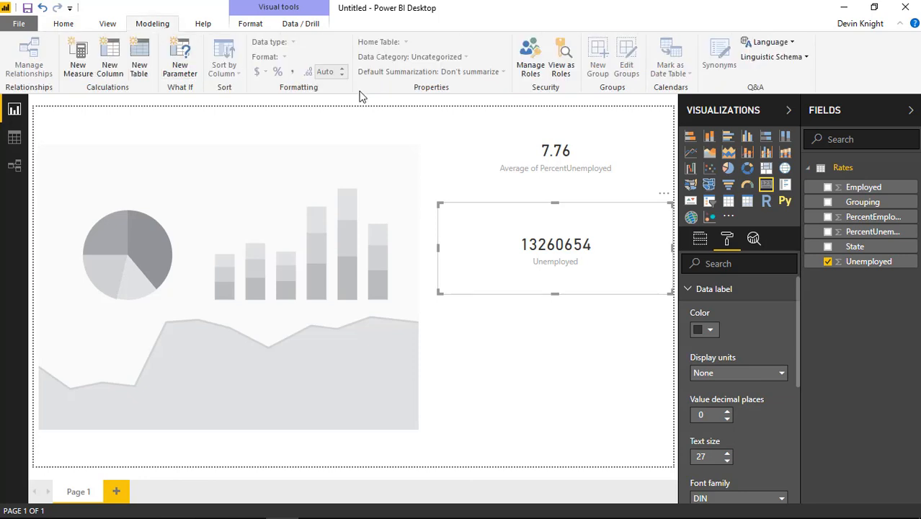
left_click(868, 264)
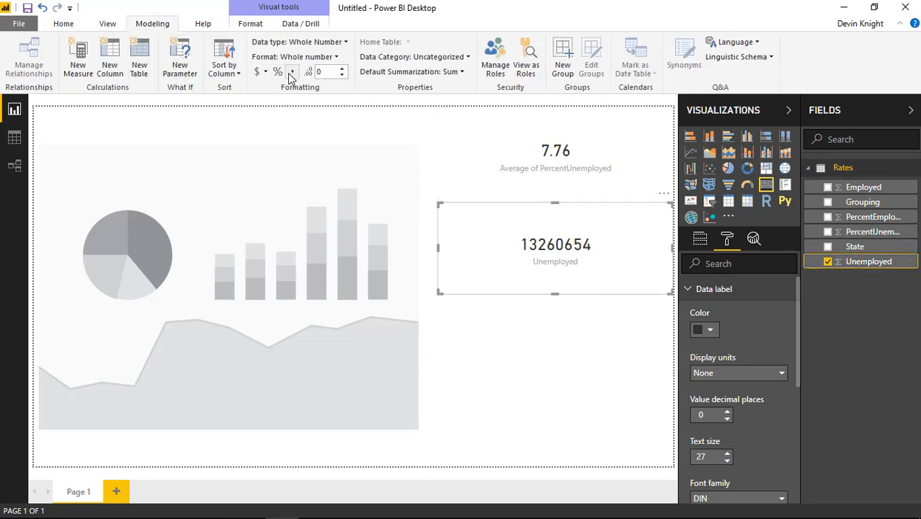
left_click(292, 71)
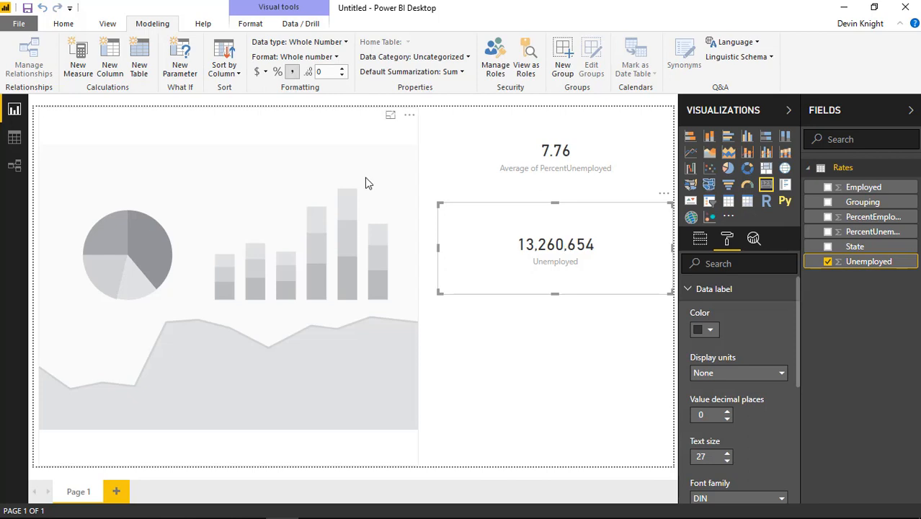
left_click(565, 371)
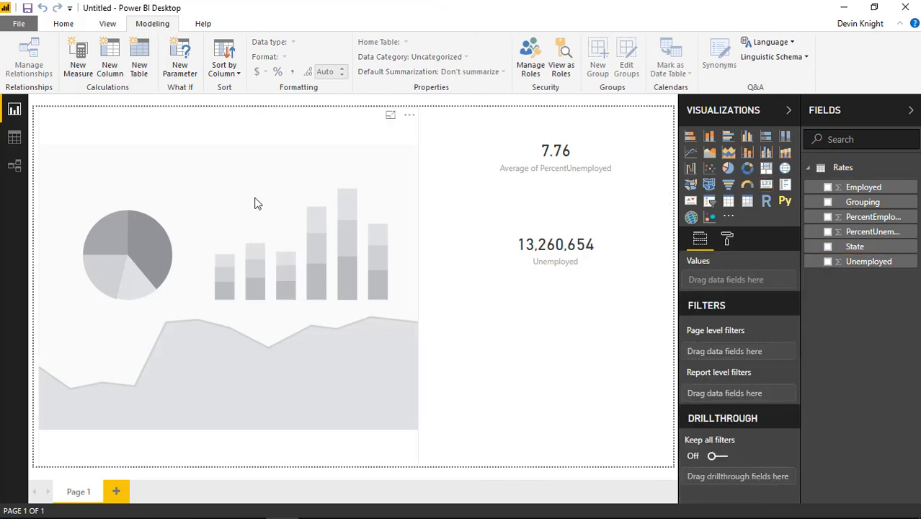
- Assign State to the scatter chart's Details and Unemployed to its X Axis
left_click(202, 213)
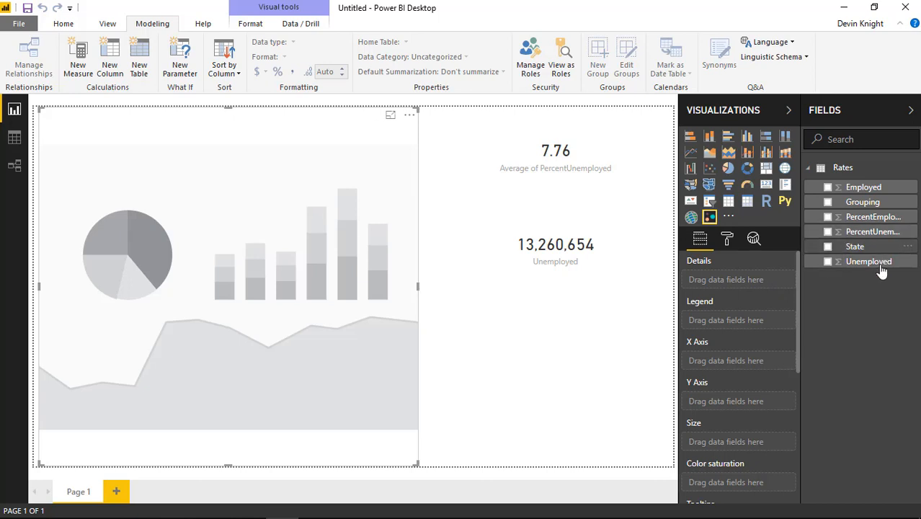
left_click_drag(858, 247, 750, 326)
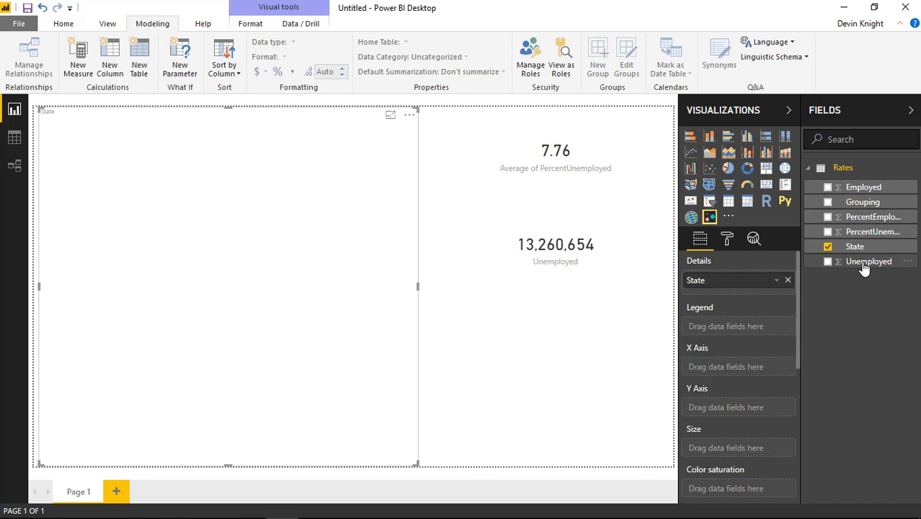
left_click_drag(864, 268, 753, 374)
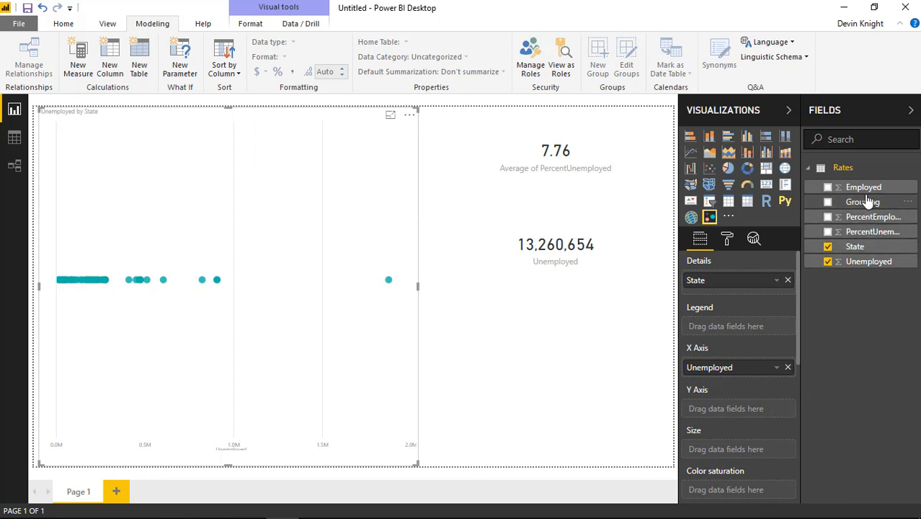
- Assign Employed to the scatter chart's Y Axis and Grouping to its Legend
left_click_drag(865, 191, 753, 414)
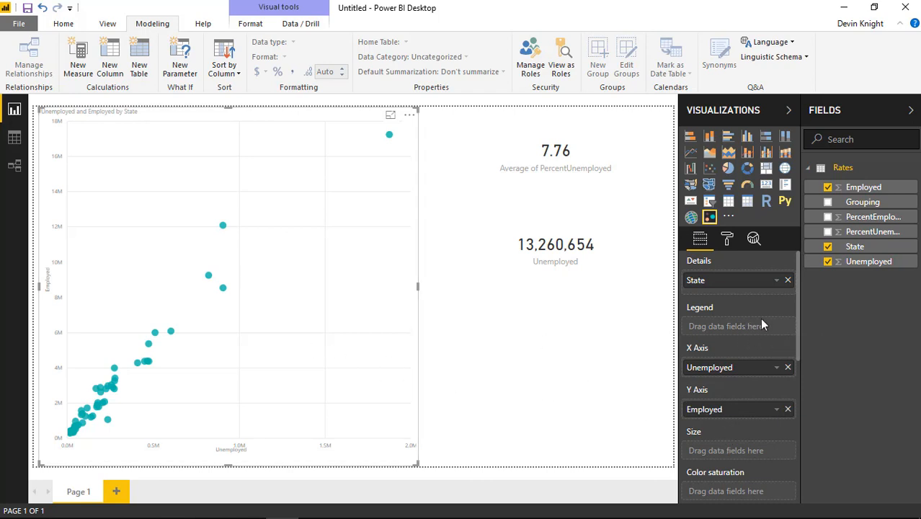
left_click_drag(880, 208, 767, 336)
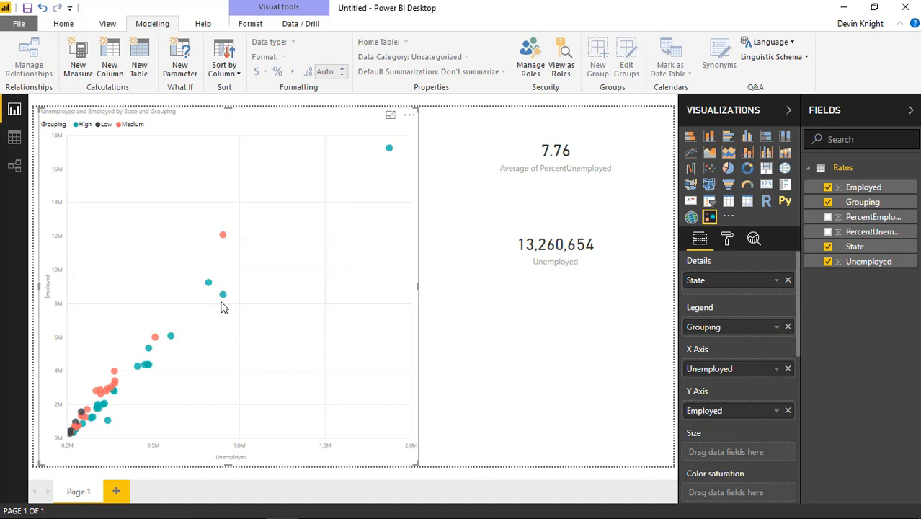
mouse_move(390, 155)
- Try PercentUnemployed as the scatter chart's Size field and remove it again
left_click_drag(797, 307, 790, 365)
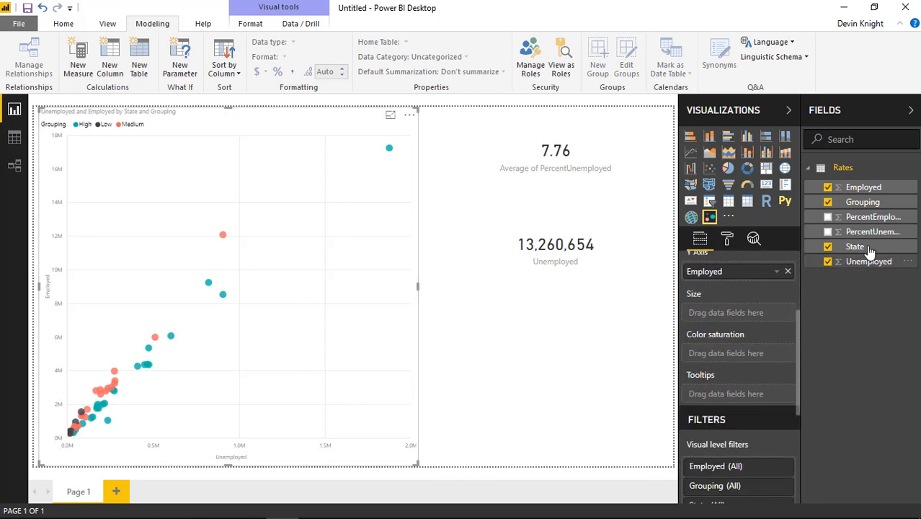
left_click_drag(872, 232, 752, 320)
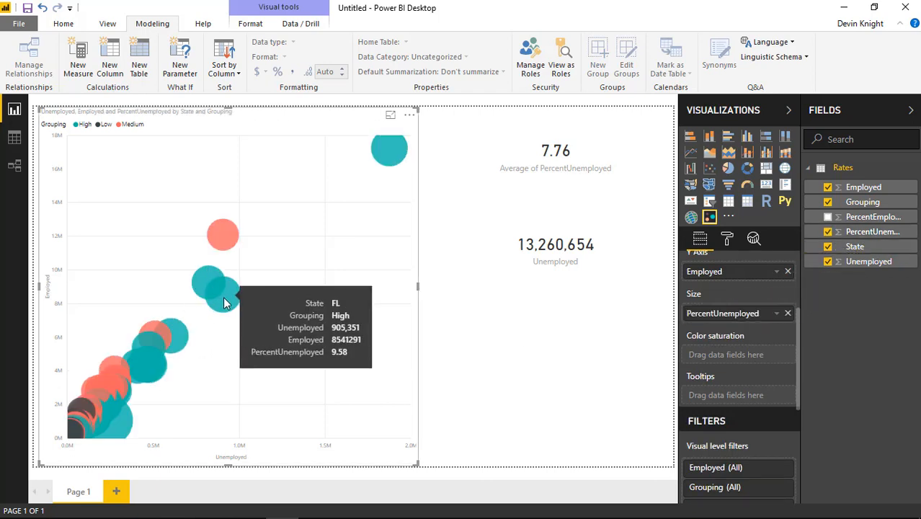
left_click(788, 315)
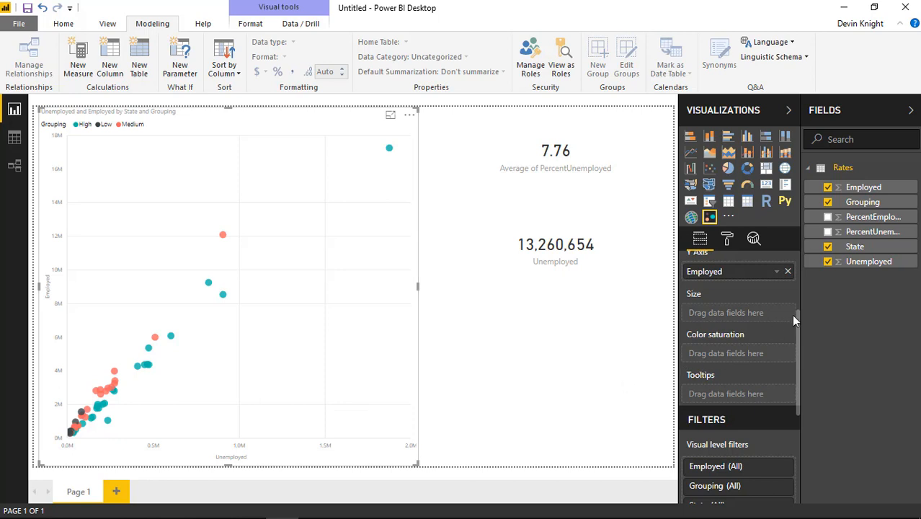
- Add PercentEmployed and PercentUnemployed to the scatter chart's Tooltips
scroll(728, 378, "down", 2)
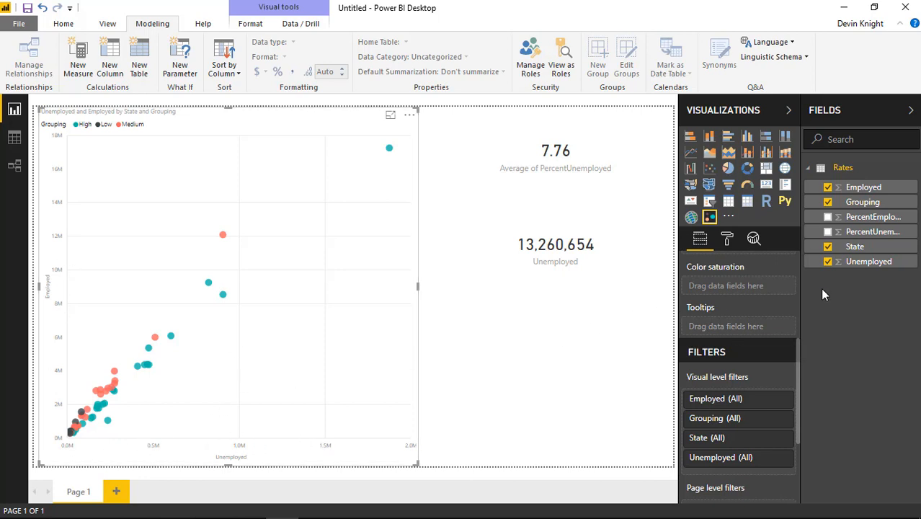
left_click_drag(822, 217, 777, 330)
left_click_drag(872, 231, 750, 346)
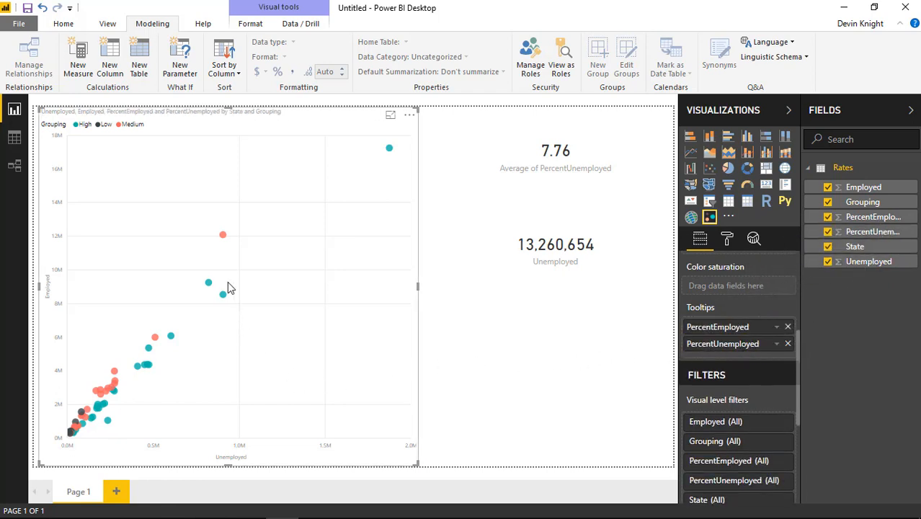
mouse_move(225, 236)
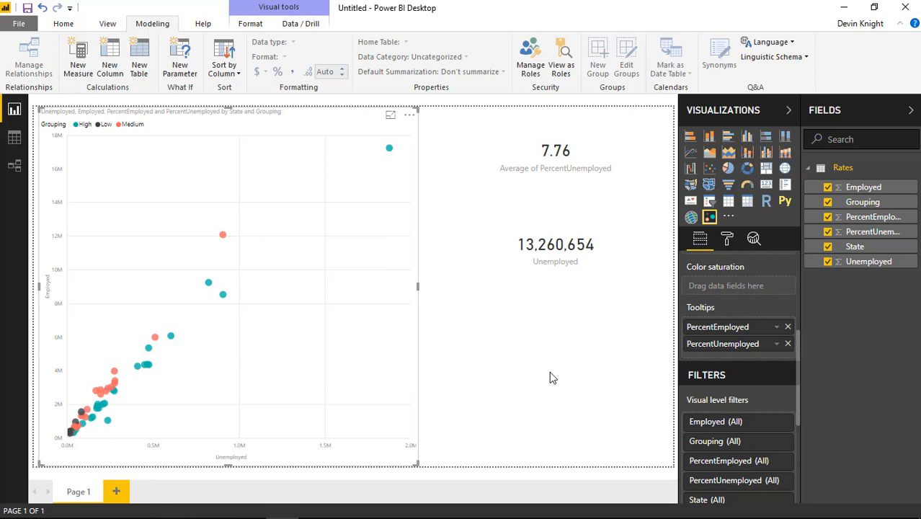
- Box-select the scatter points between about 4M and 6M Employed to cross-filter the two cards
scroll(775, 353, "up", 3)
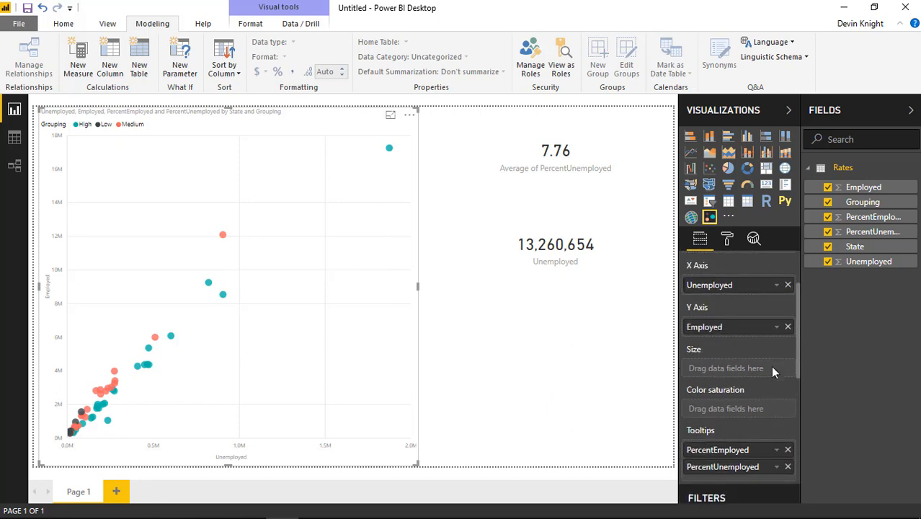
scroll(773, 371, "up", 1)
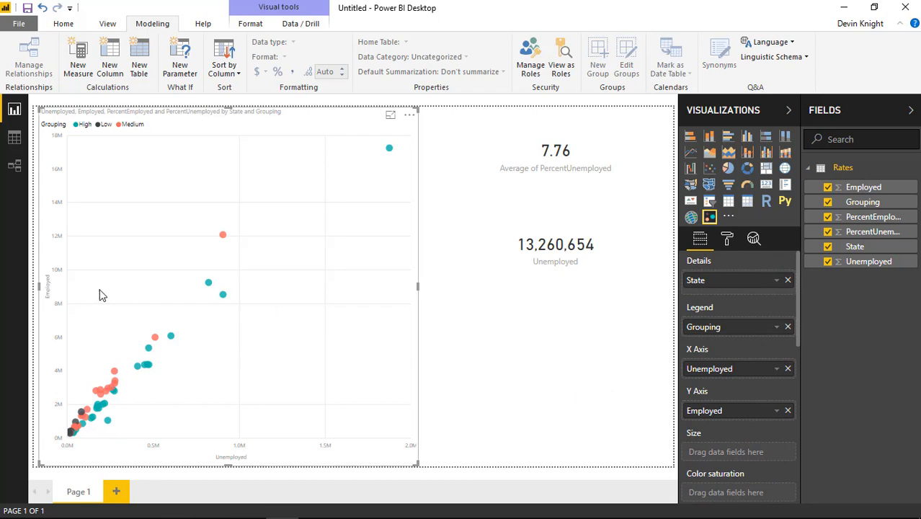
left_click_drag(88, 288, 99, 301)
left_click_drag(143, 337, 188, 379)
left_click(137, 309)
left_click_drag(111, 327, 214, 354)
left_click(140, 323)
left_click_drag(121, 322, 183, 379)
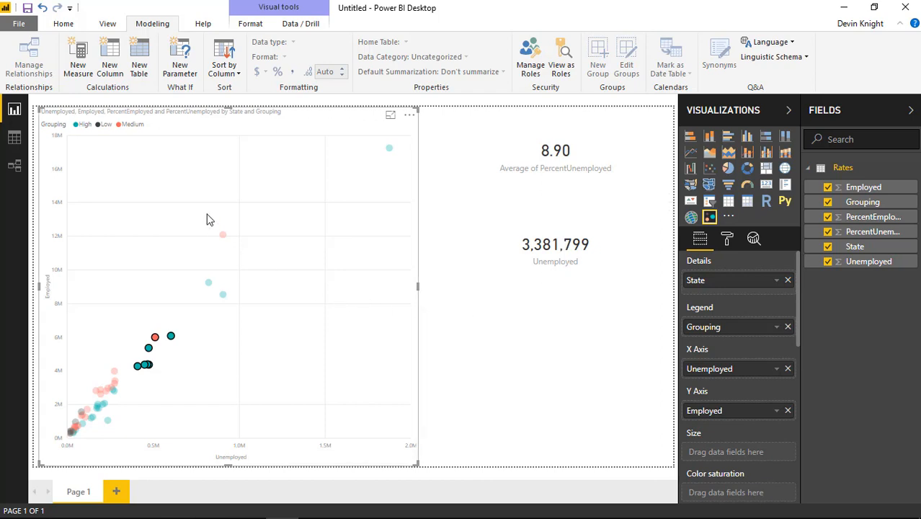
- Cross-filter the cards by box-selecting the three points between 8M and 12M Employed and the lowest cluster, clearing each selection
left_click_drag(197, 214, 241, 322)
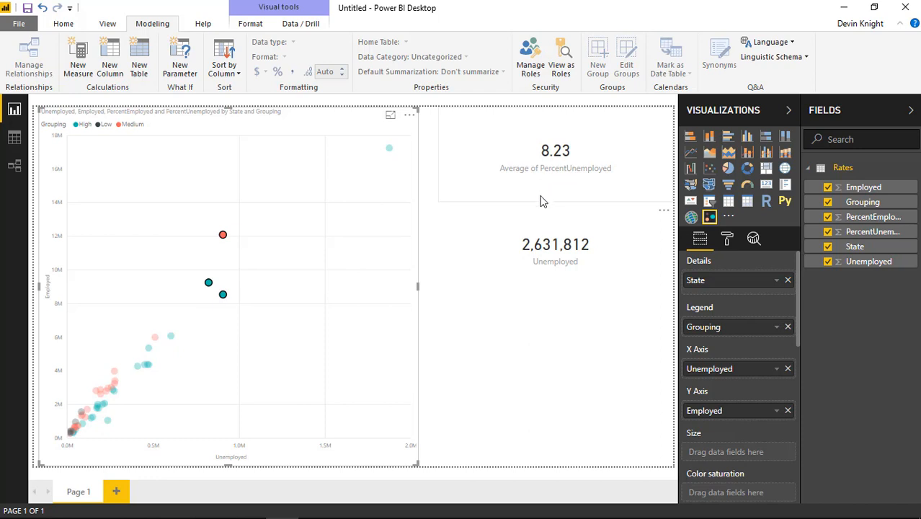
left_click(137, 326)
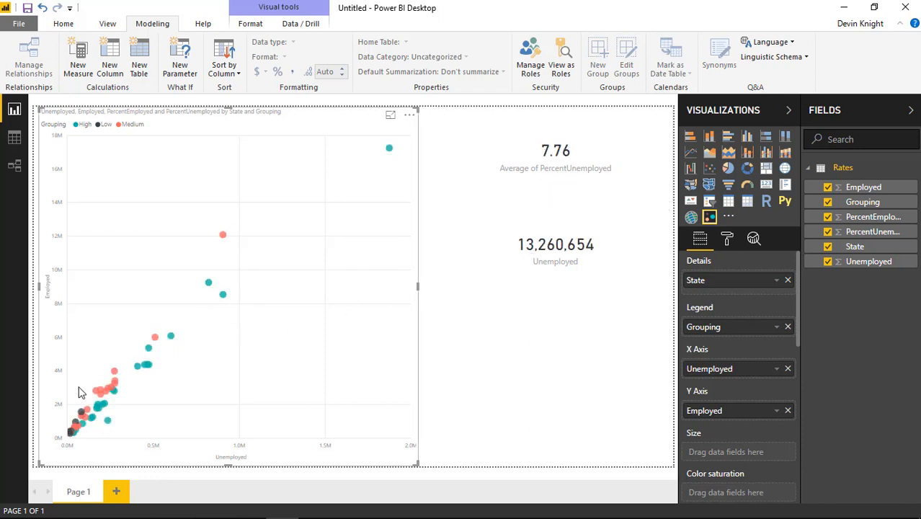
left_click_drag(86, 409, 65, 435)
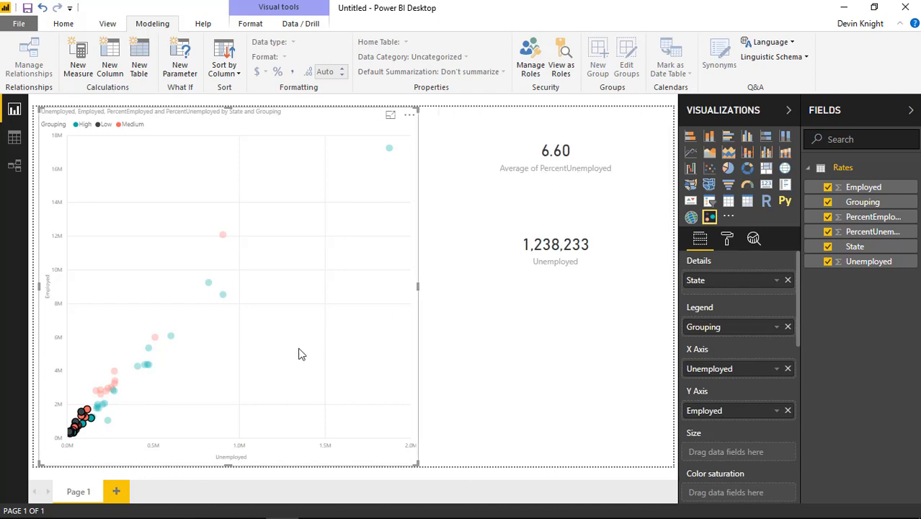
left_click(284, 252)
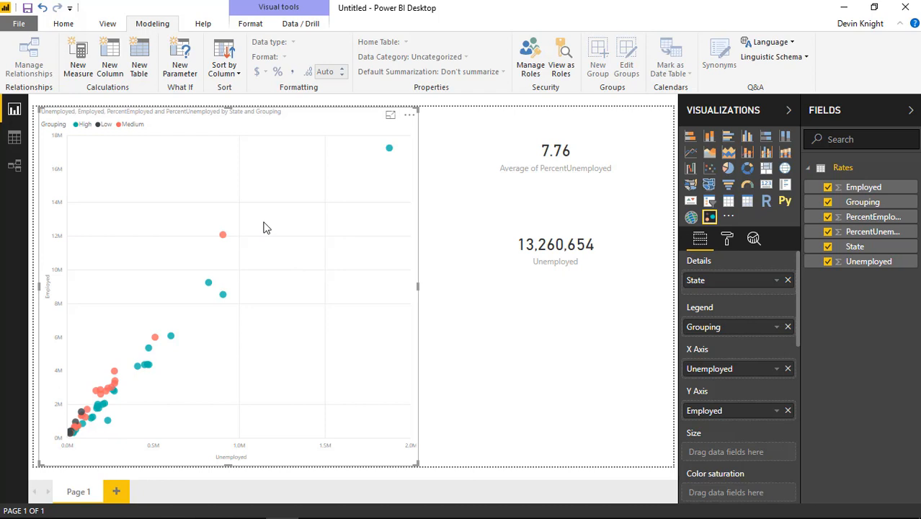
- Examine the scatter chart's data color settings for the High, Low and Medium groups
left_click(727, 241)
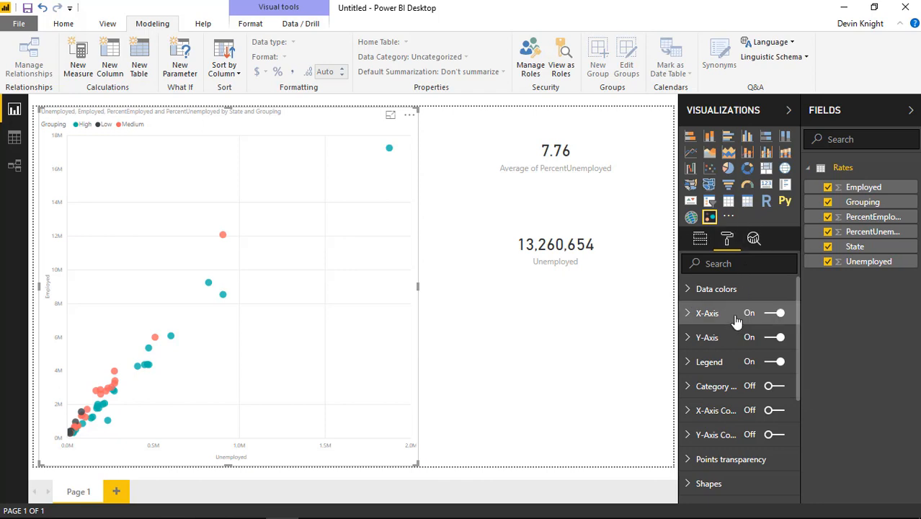
left_click(687, 292)
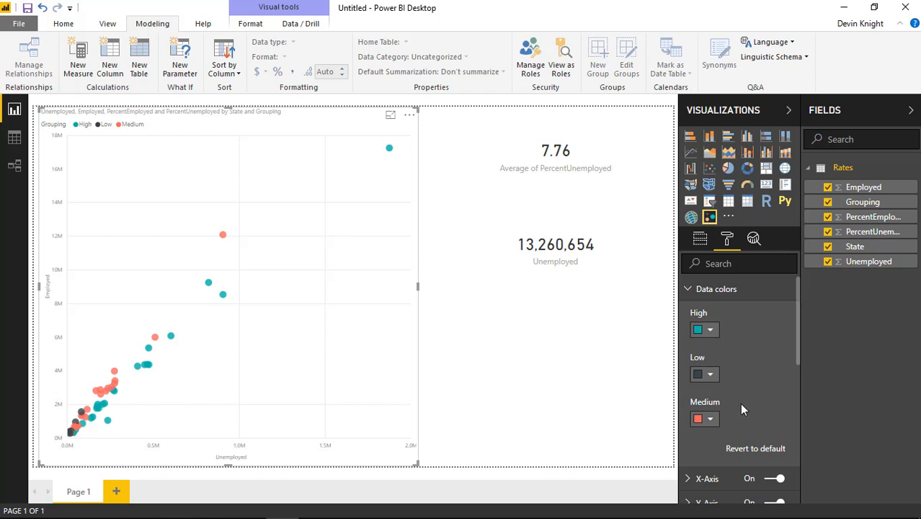
left_click(690, 291)
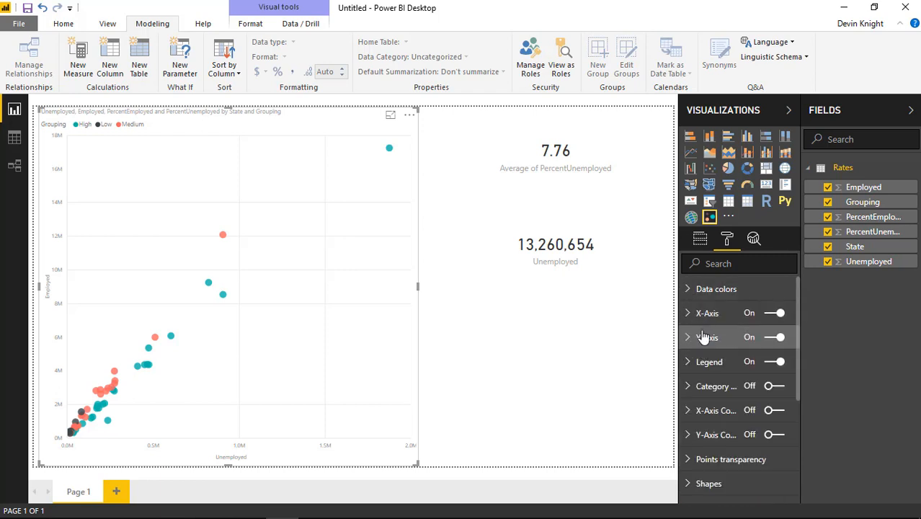
- Examine the scatter chart's X-Axis formatting options, from scale type, range and color through gridlines and line style
left_click(690, 313)
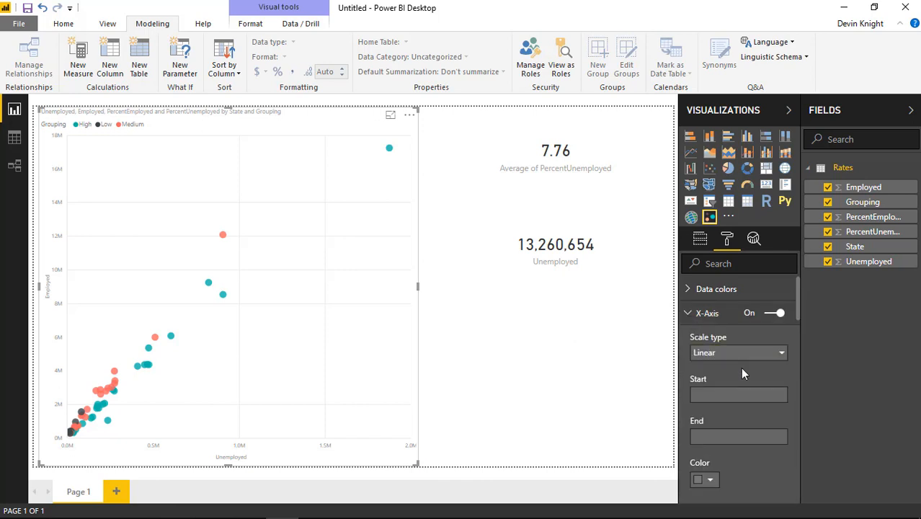
scroll(740, 366, "down", 2)
scroll(739, 347, "up", 2)
left_click(739, 394)
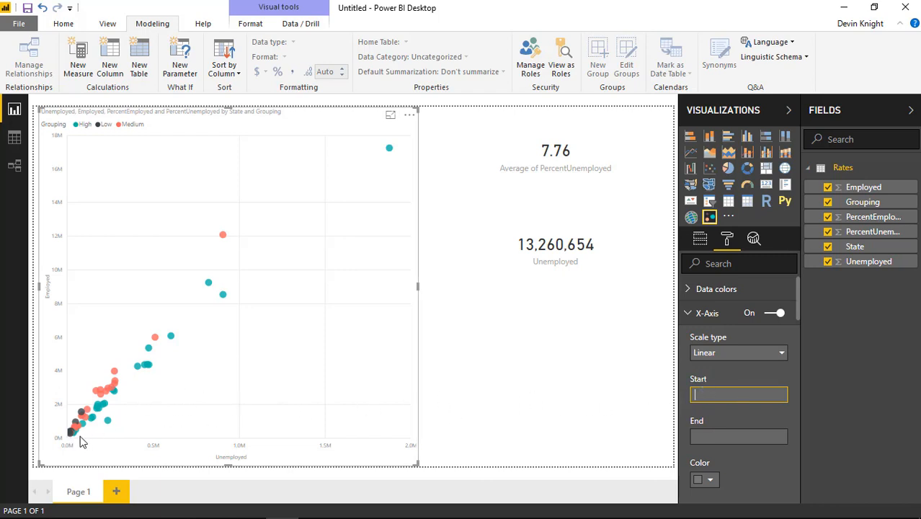
mouse_move(70, 434)
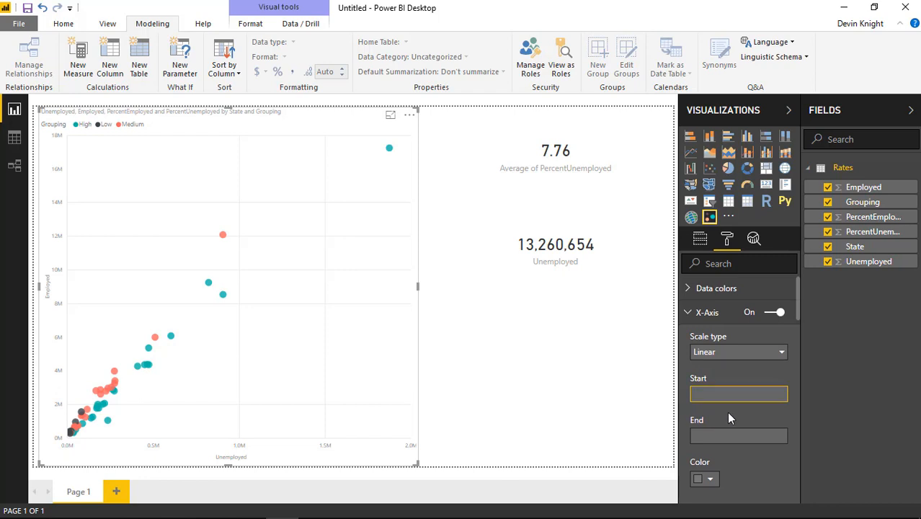
scroll(727, 412, "down", 2)
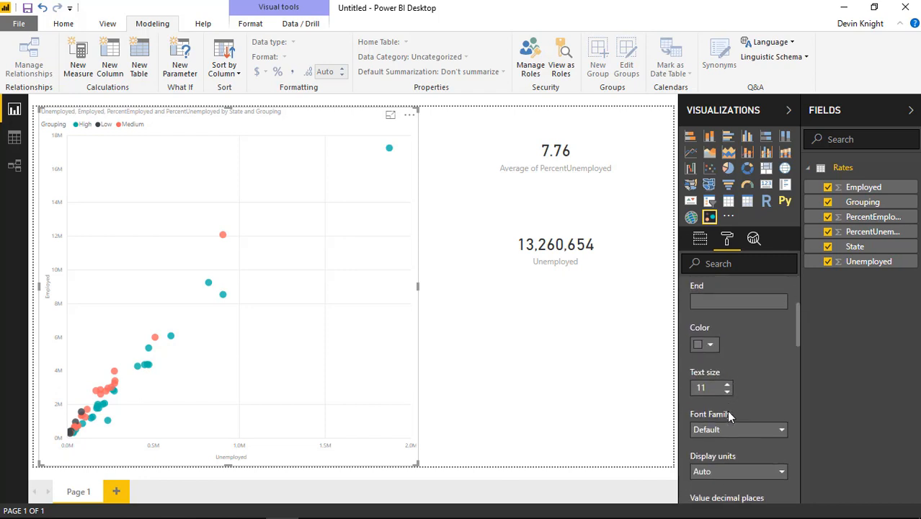
left_click(704, 344)
left_click(748, 319)
left_click_drag(795, 338, 780, 438)
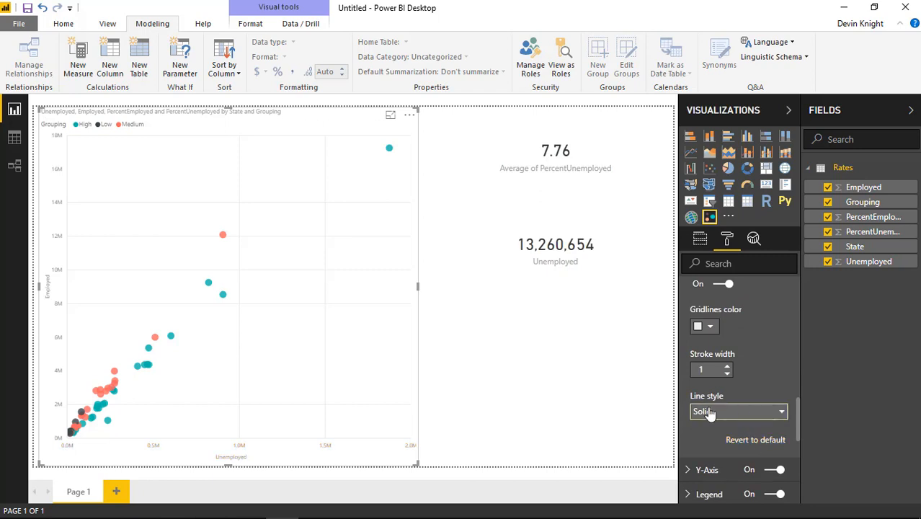
scroll(728, 393, "up", 2)
scroll(728, 395, "up", 14)
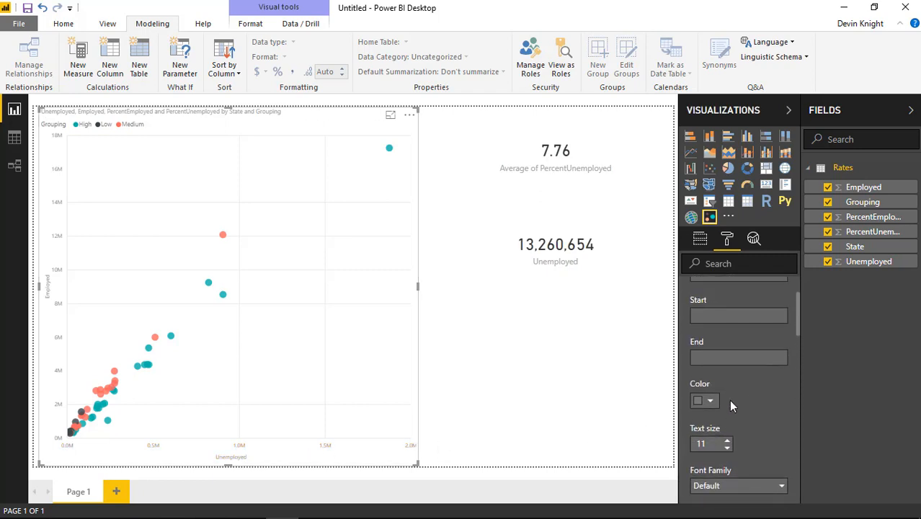
- Set the text size of the scatter chart's X-axis labels to 16
left_click(727, 440)
left_click(728, 441)
left_click(727, 441)
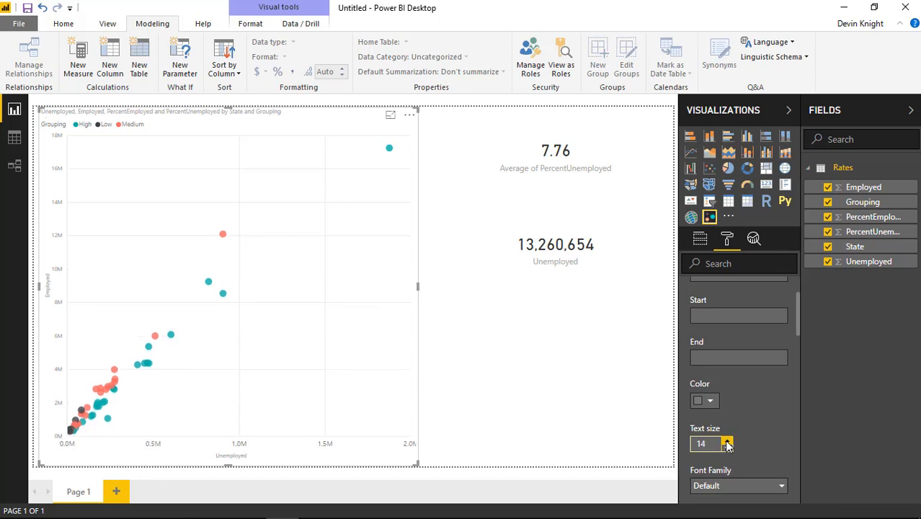
left_click(728, 440)
left_click(727, 441)
left_click(728, 441)
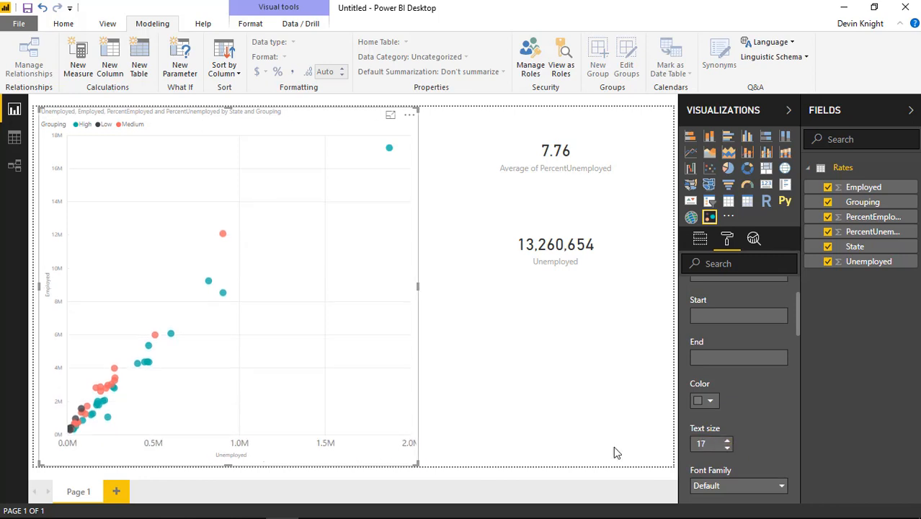
scroll(727, 431, "down", 4)
scroll(730, 384, "down", 1)
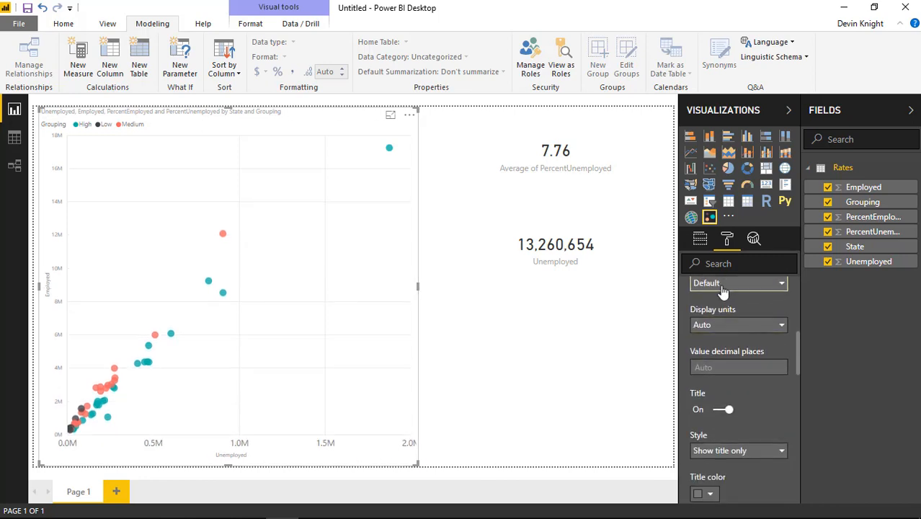
scroll(729, 324, "up", 2)
left_click(728, 313)
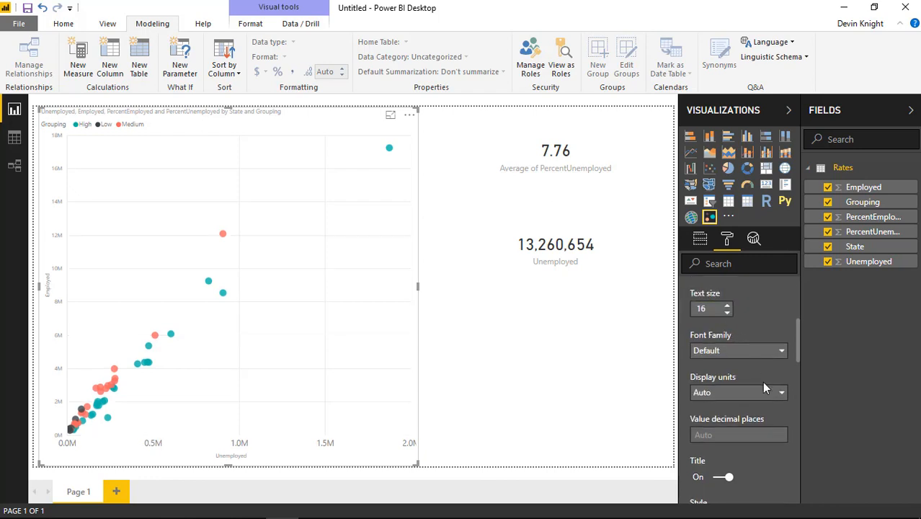
- Set the X-axis title text size to 16
scroll(754, 393, "down", 3)
scroll(736, 424, "down", 1)
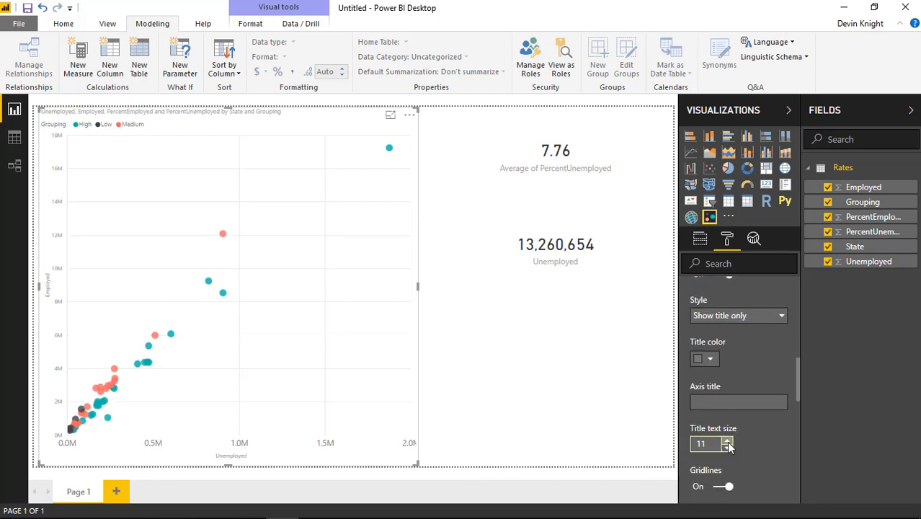
left_click(727, 443)
left_click(727, 443)
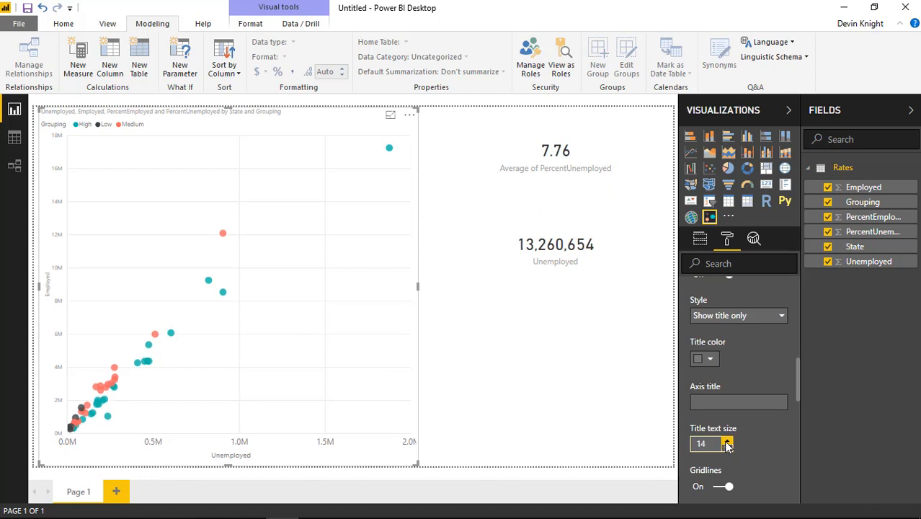
left_click(727, 443)
left_click(727, 443)
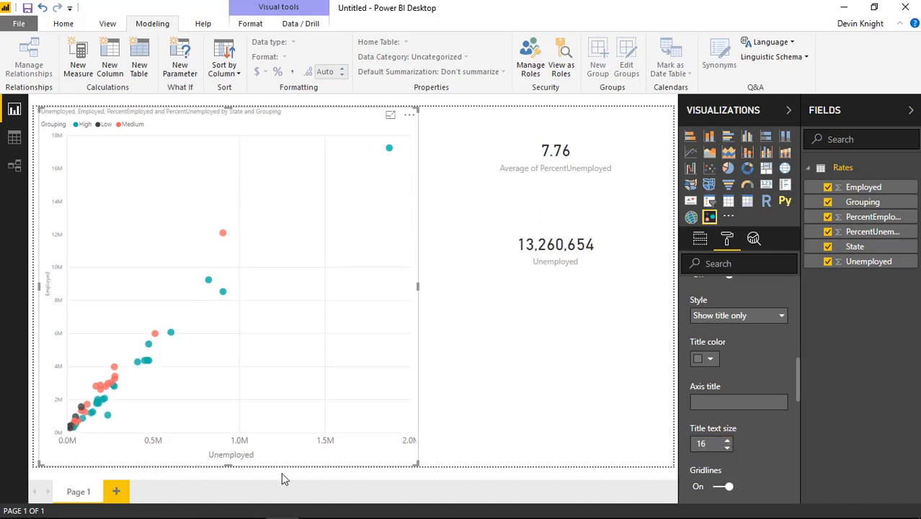
- Change both the X-axis title color and the X-axis label color to black
left_click(710, 360)
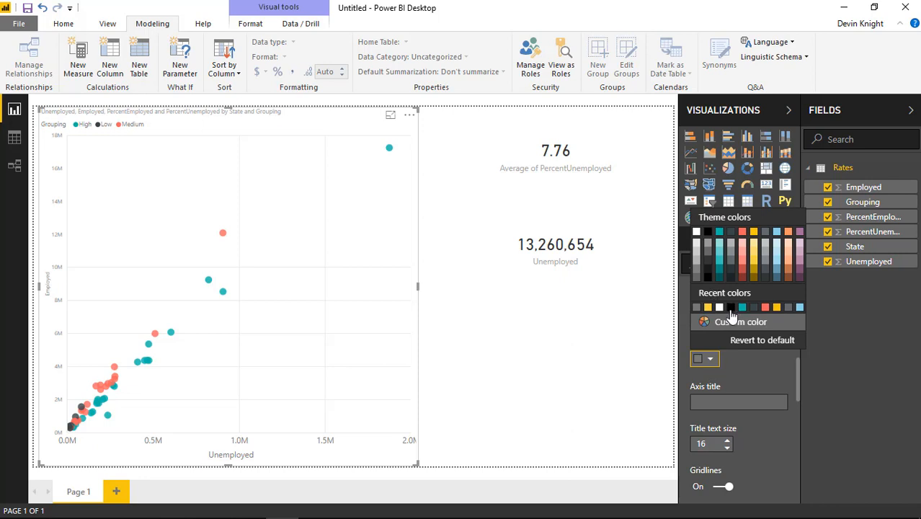
left_click(731, 308)
scroll(723, 404, "up", 4)
scroll(722, 404, "up", 2)
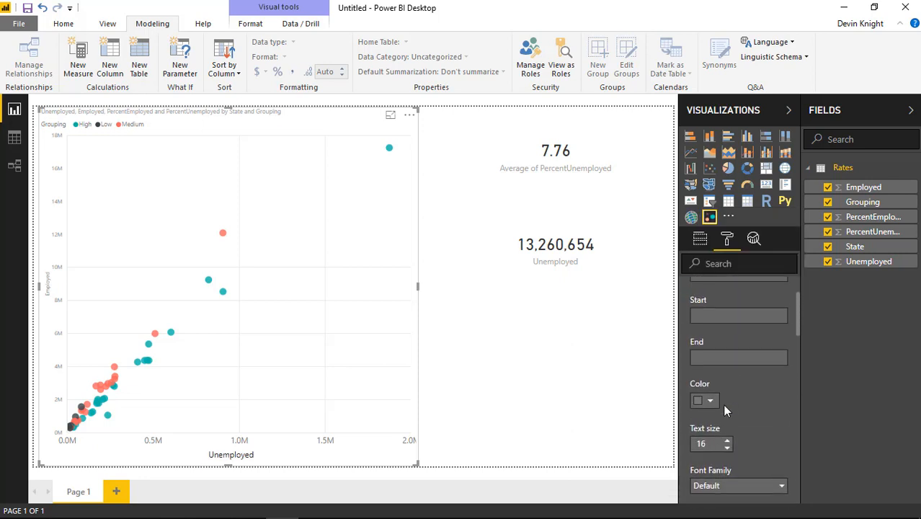
left_click(710, 401)
left_click(708, 349)
scroll(715, 387, "down", 2)
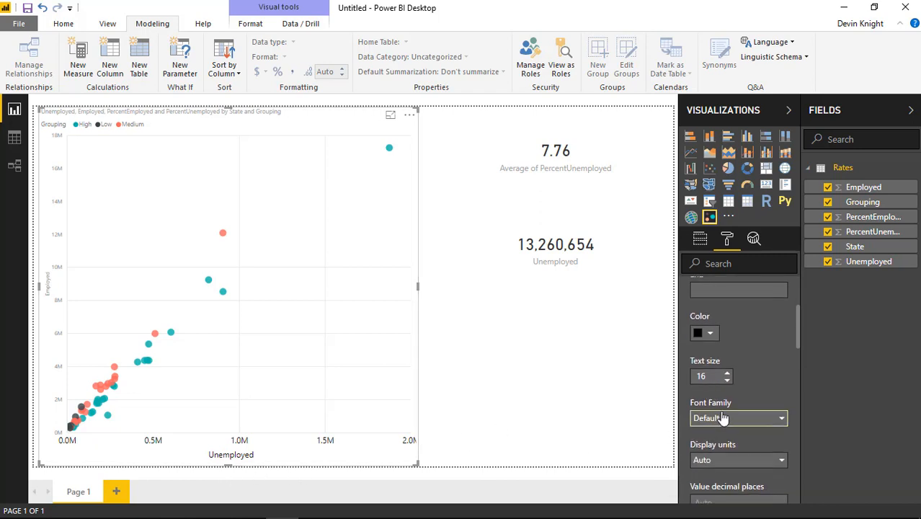
scroll(722, 418, "down", 4)
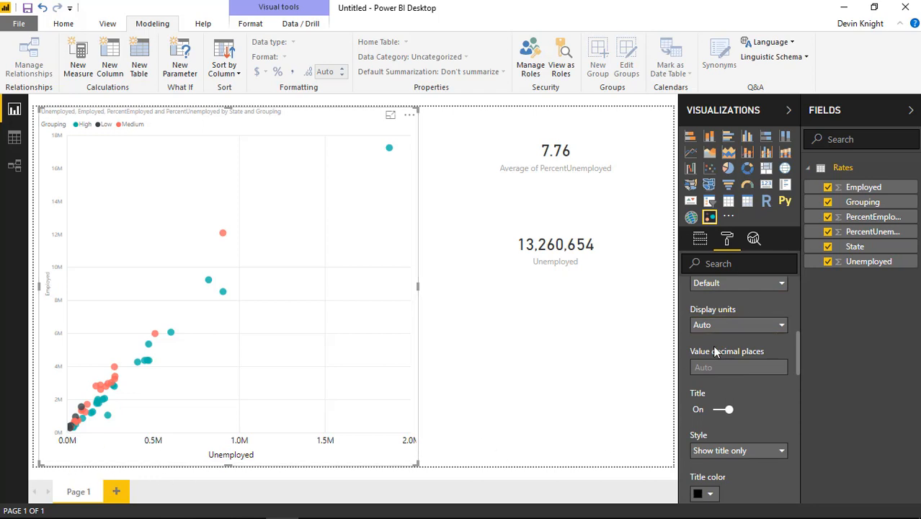
- Set the display units of the scatter chart's X-axis to None
left_click(754, 326)
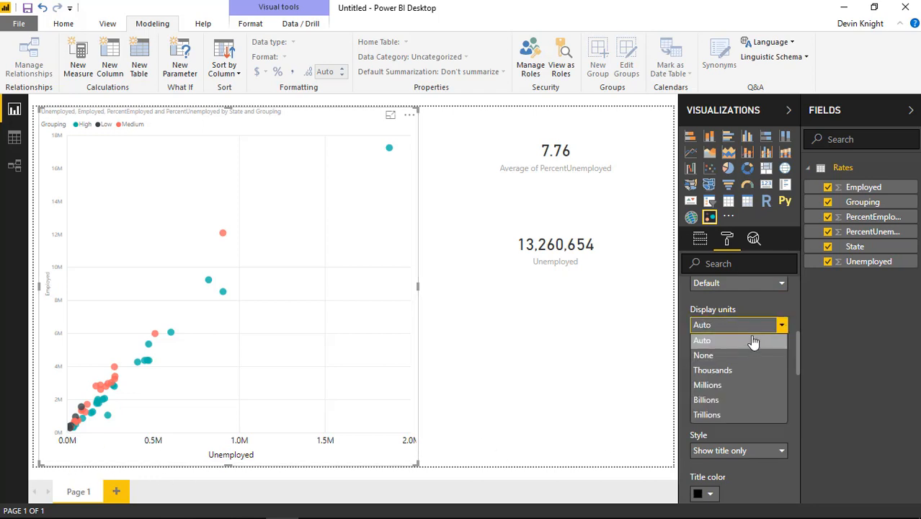
left_click(746, 355)
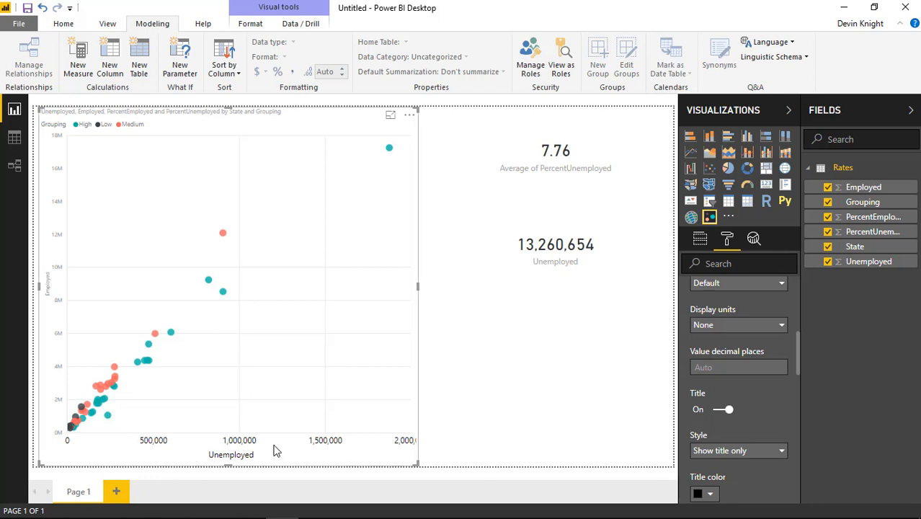
left_click(743, 327)
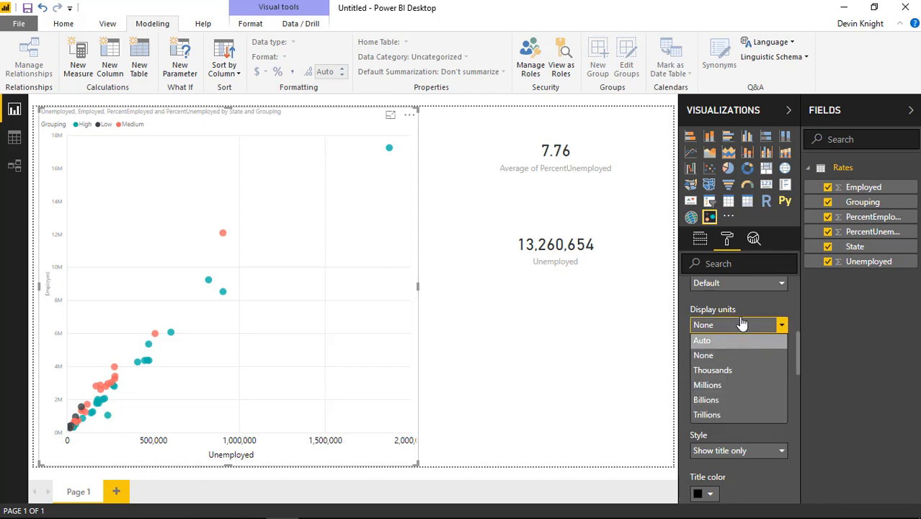
left_click(743, 324)
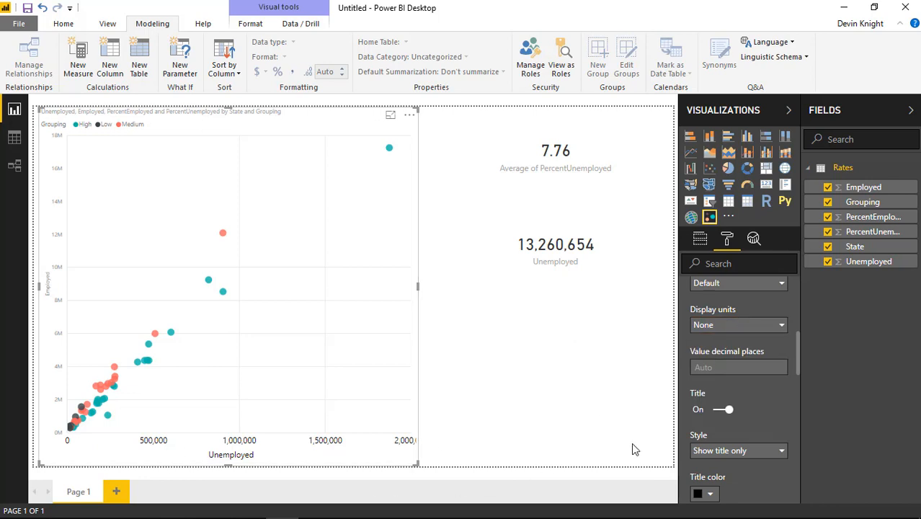
- Try the Show both style on the X-axis title, then return it to Show title only
scroll(710, 422, "down", 2)
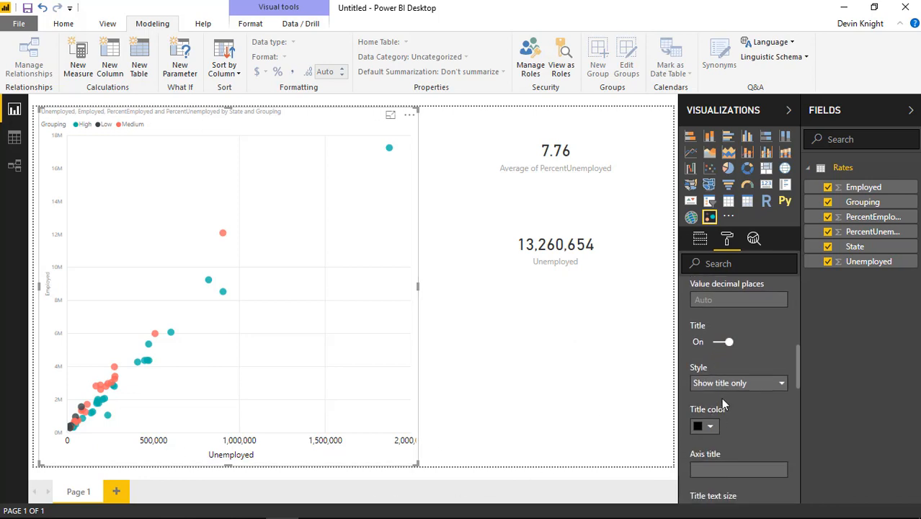
left_click(695, 390)
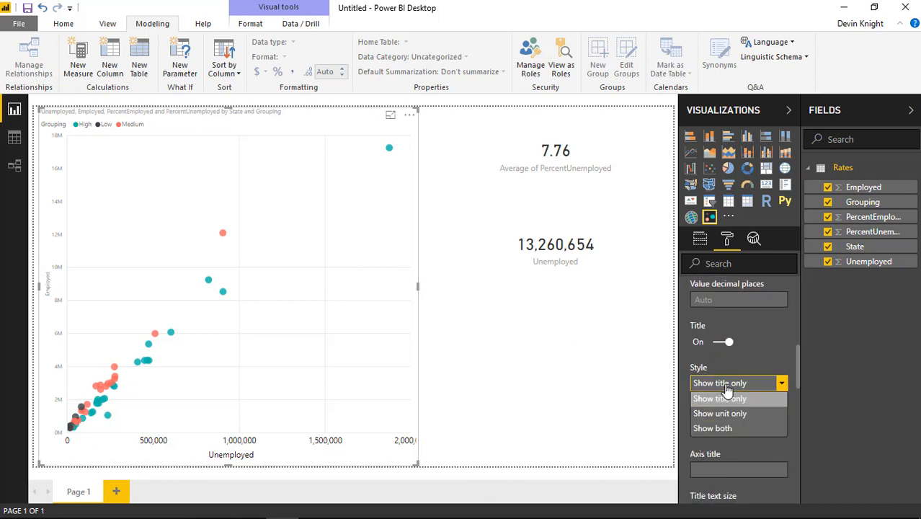
left_click(711, 428)
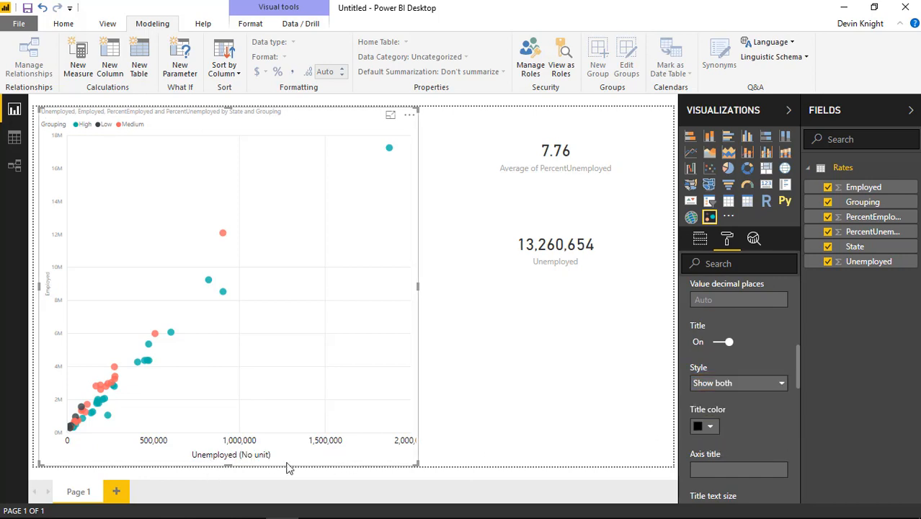
left_click(715, 383)
left_click(717, 395)
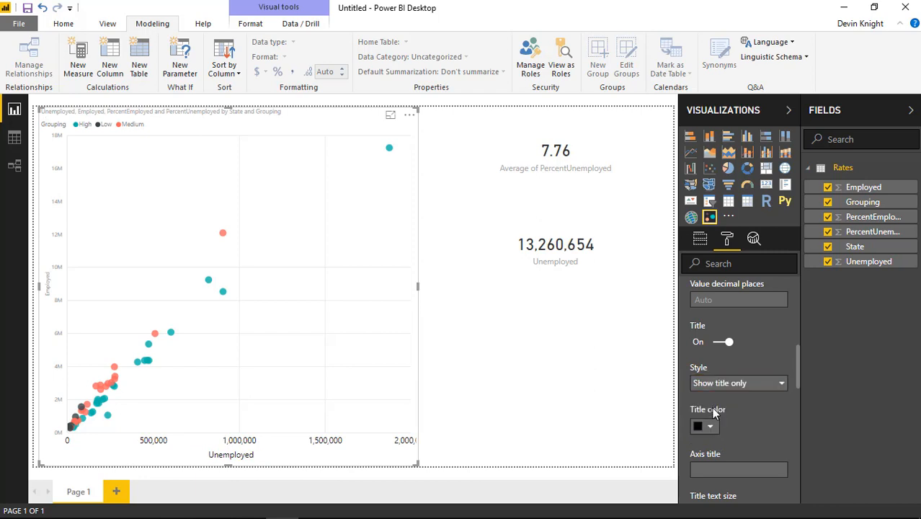
- Set the stroke width of the X-axis gridlines to 4
scroll(714, 411, "down", 3)
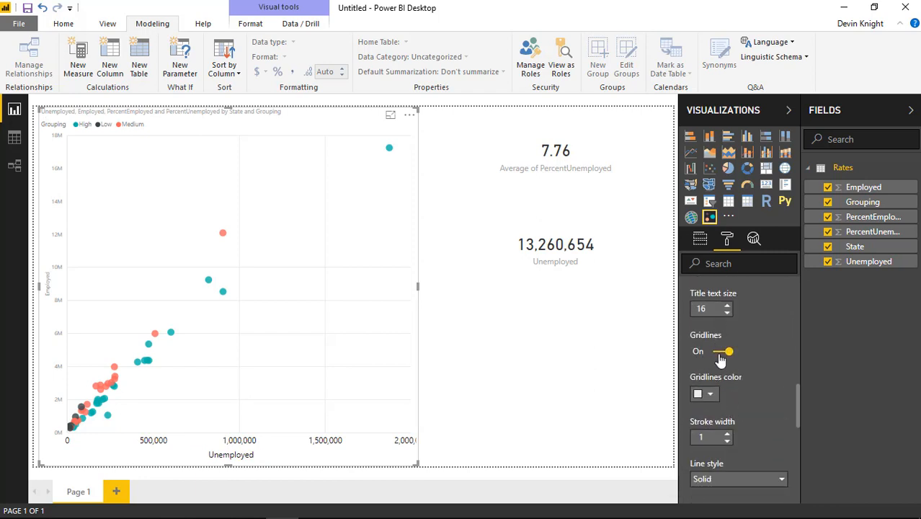
scroll(720, 363, "down", 1)
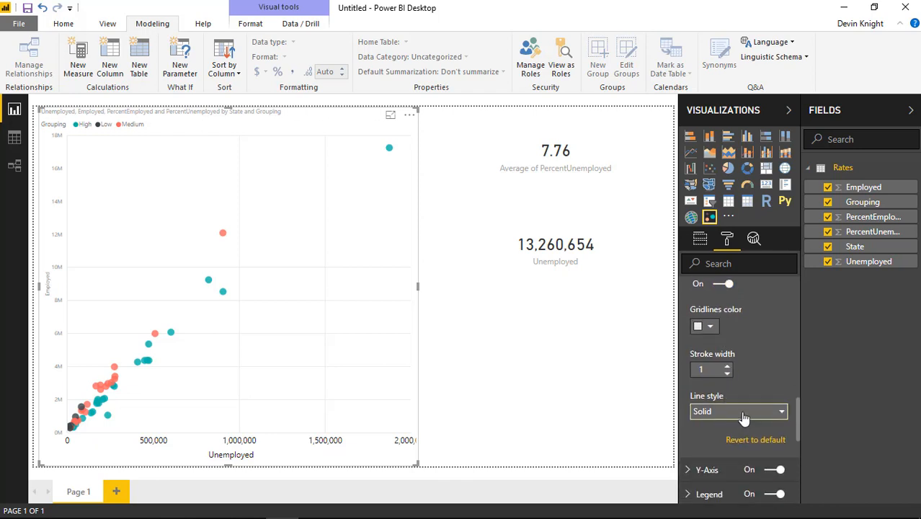
left_click(727, 367)
left_click(727, 367)
left_click(728, 367)
left_click(728, 367)
left_click(727, 367)
left_click(728, 367)
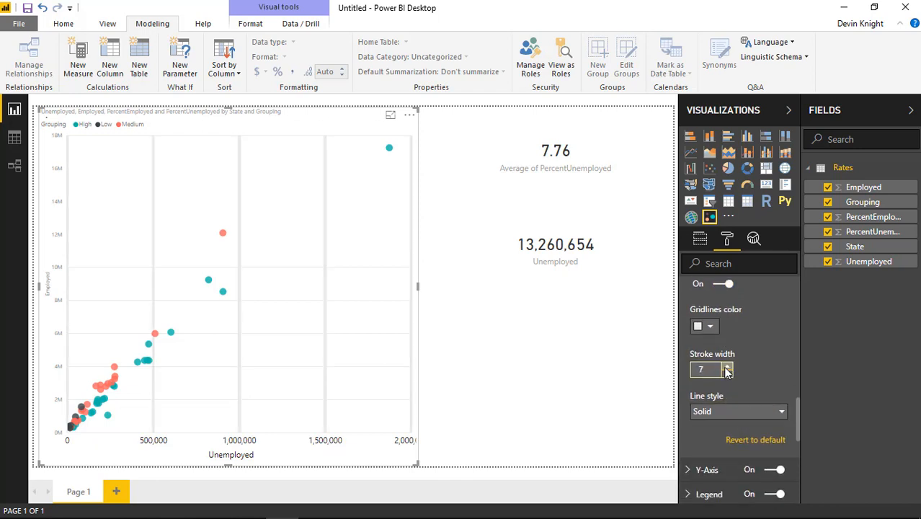
left_click(728, 367)
left_click(727, 372)
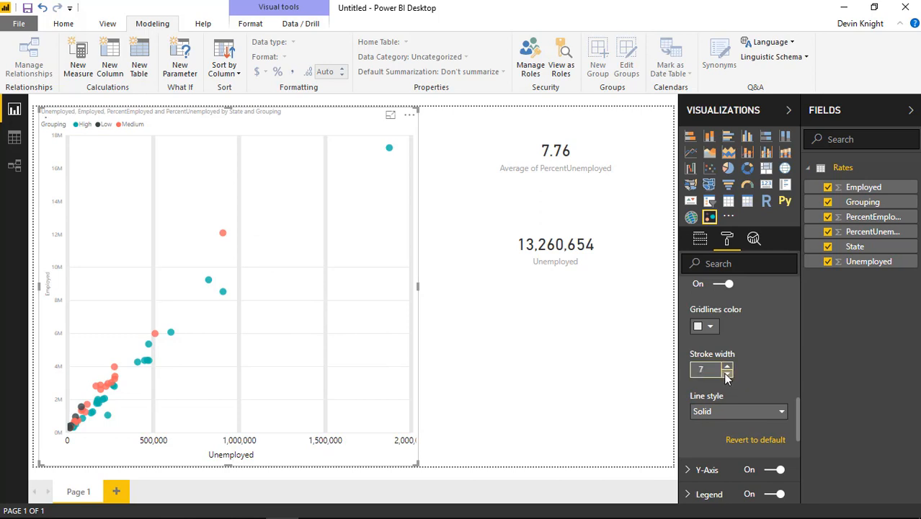
left_click(728, 373)
left_click(727, 372)
left_click(728, 372)
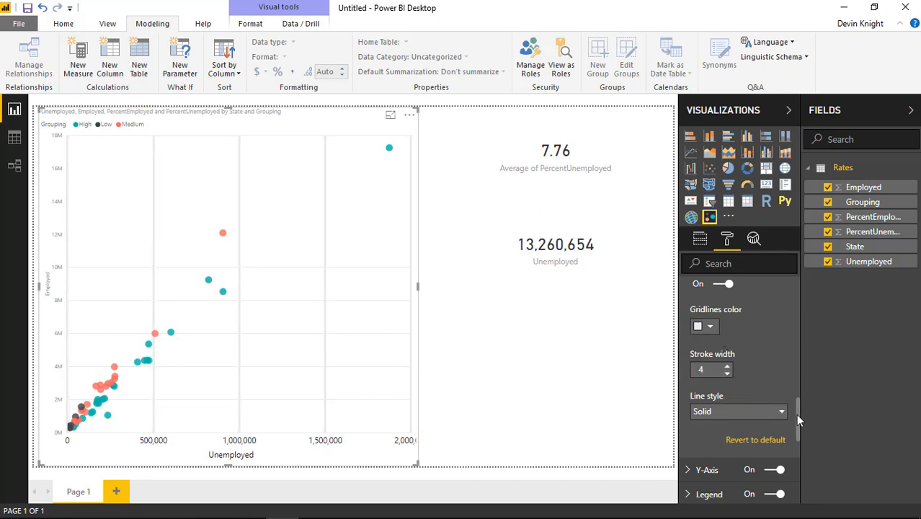
- Change the Y-axis label color to black and set the label text size to 16
scroll(794, 411, "up", 1)
scroll(792, 408, "down", 4)
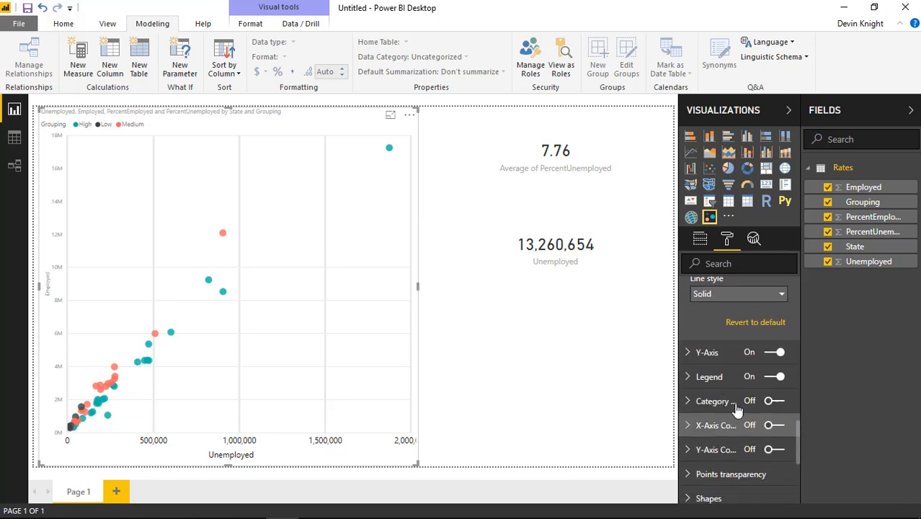
left_click(694, 353)
scroll(744, 423, "down", 3)
scroll(745, 428, "down", 2)
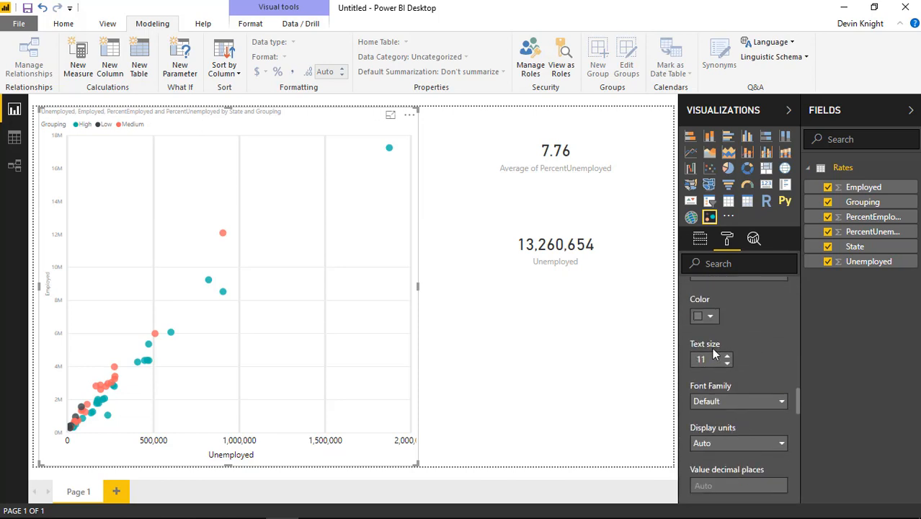
left_click(707, 316)
left_click(708, 265)
left_click(727, 356)
left_click(727, 356)
left_click(727, 356)
left_click(728, 357)
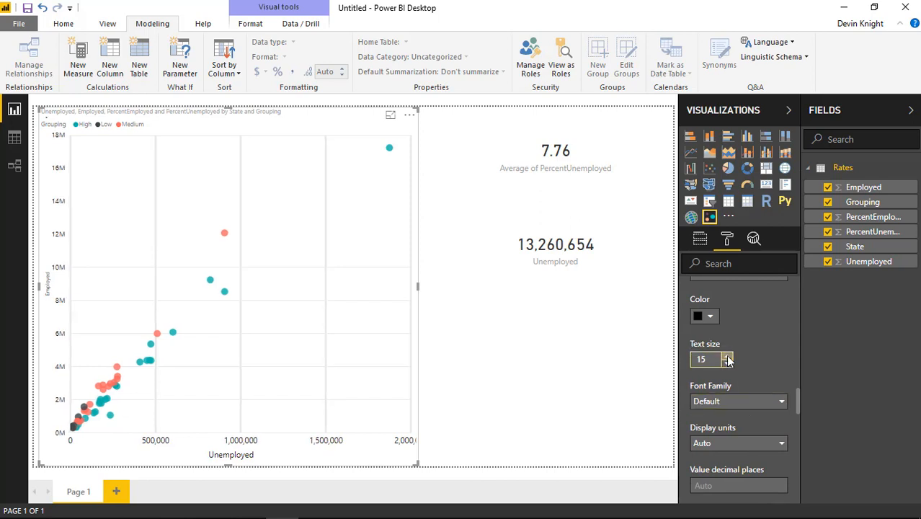
left_click(727, 357)
- Set the Y-axis title color to black
scroll(735, 390, "down", 6)
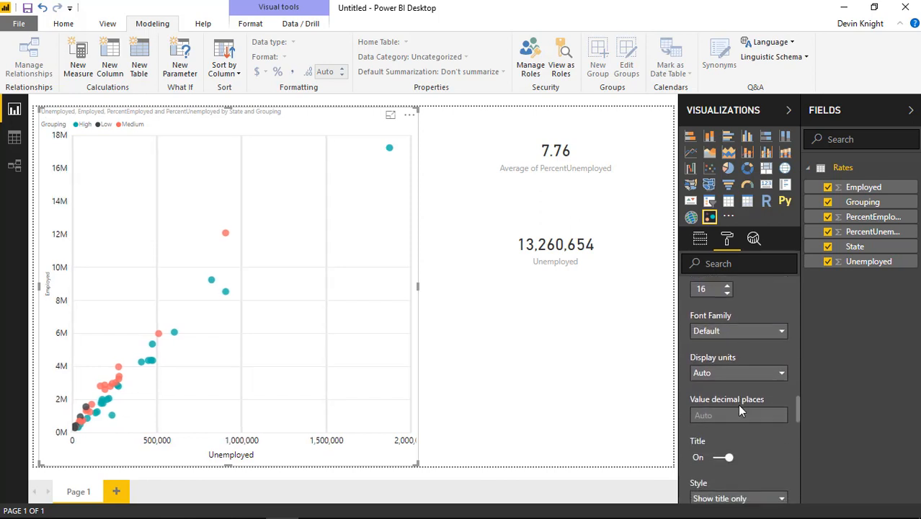
left_click(710, 410)
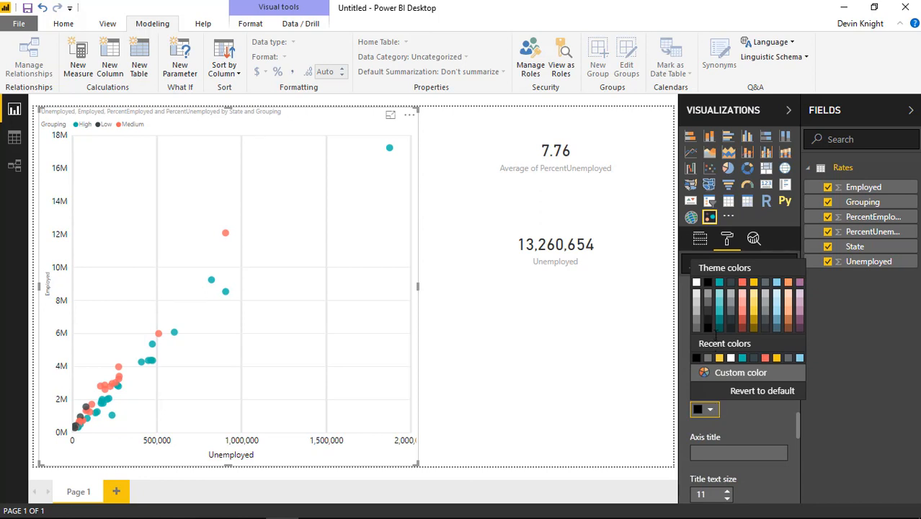
left_click(699, 371)
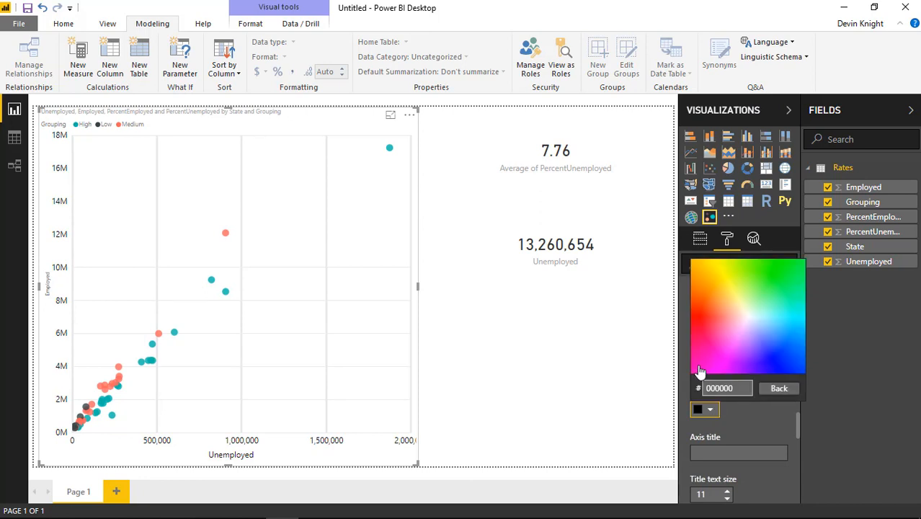
left_click(767, 395)
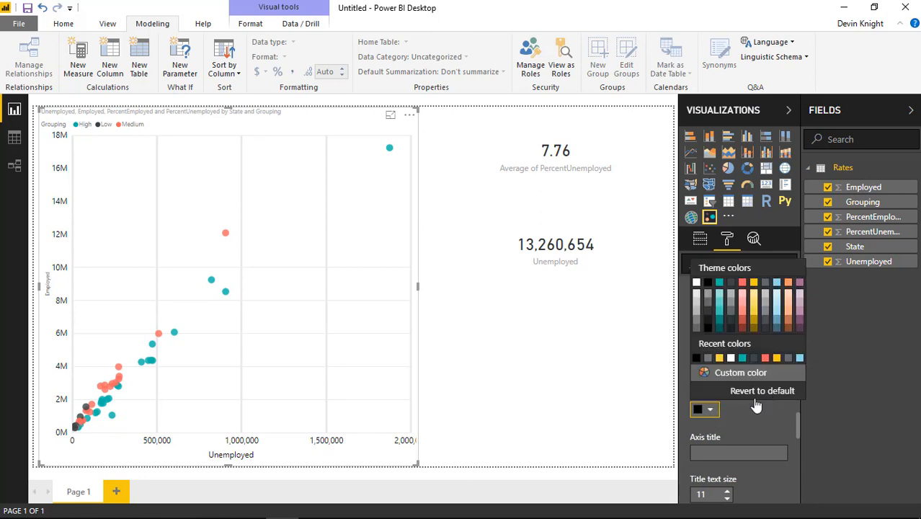
left_click(698, 366)
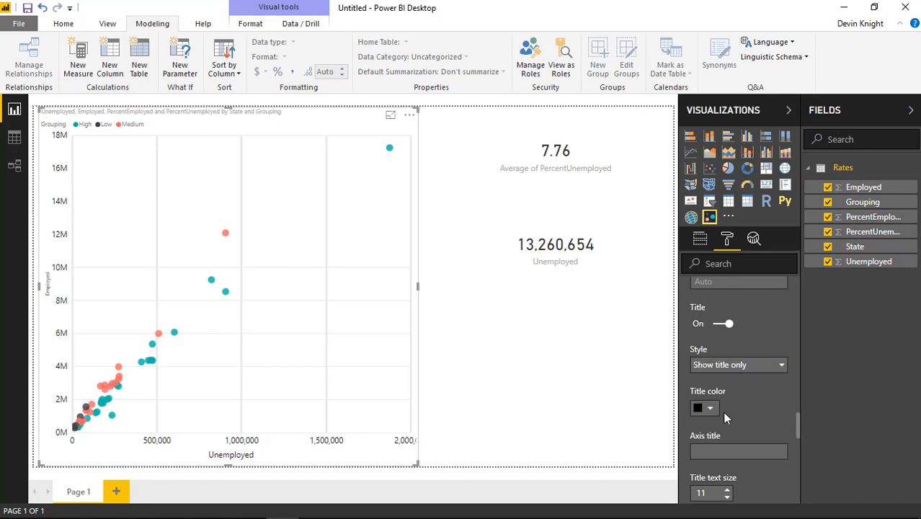
- Set the Y-axis title text size to 16
scroll(723, 411, "down", 2)
scroll(726, 417, "down", 2)
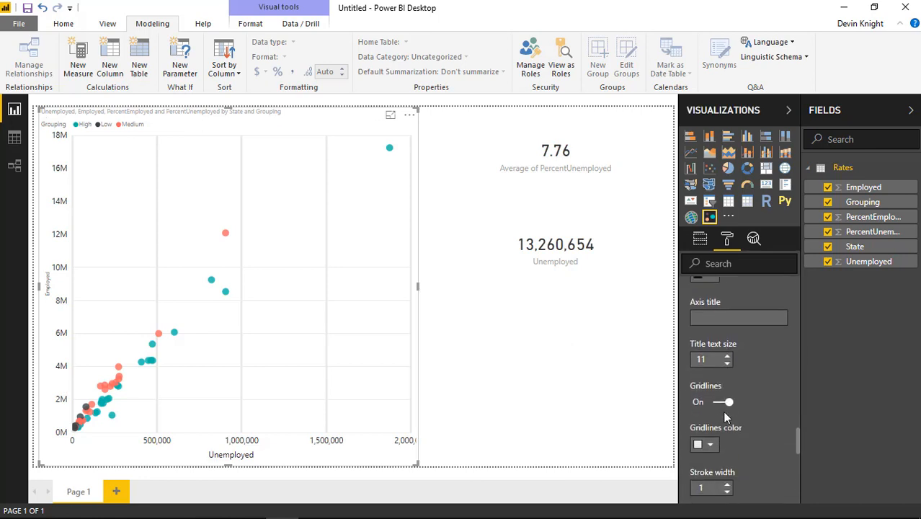
left_click(727, 356)
left_click(727, 356)
left_click(727, 356)
left_click(726, 357)
left_click(727, 356)
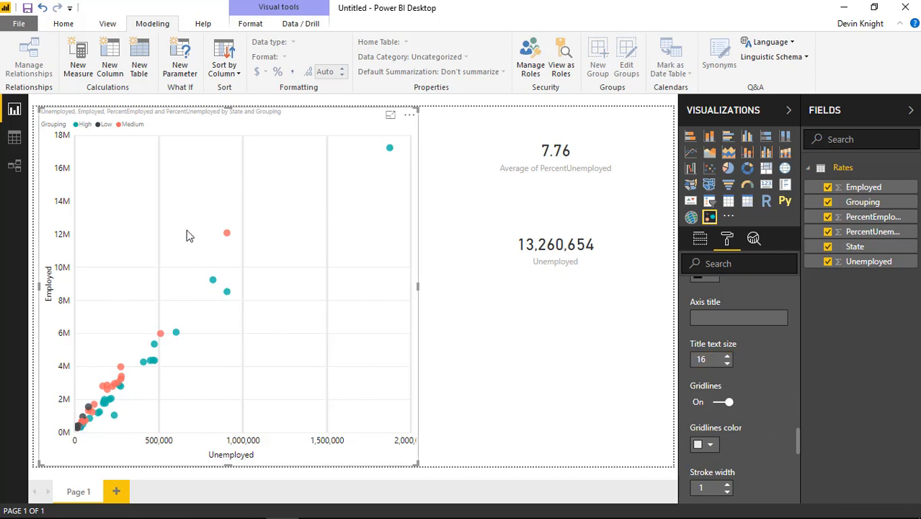
- Give the Y-axis gridlines a stroke width of 4 and the Dashed line style
scroll(738, 468, "down", 2)
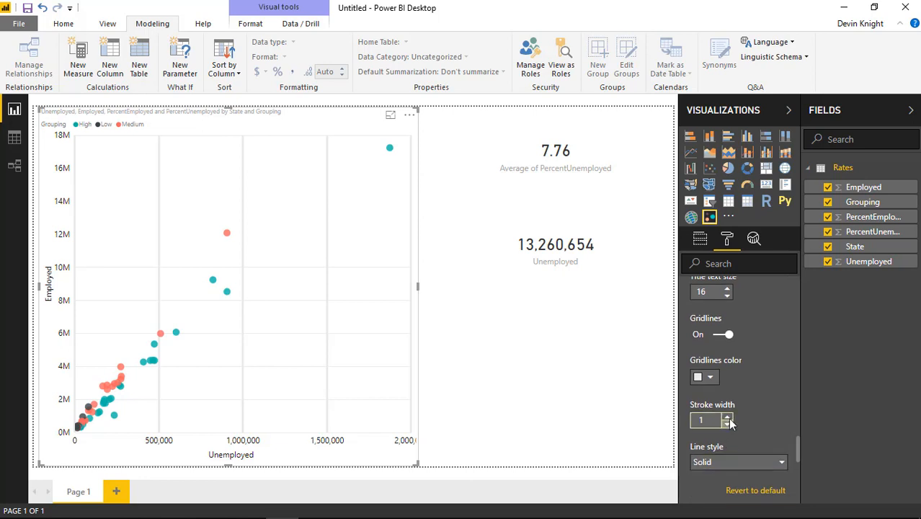
left_click(728, 417)
left_click(728, 417)
left_click(728, 418)
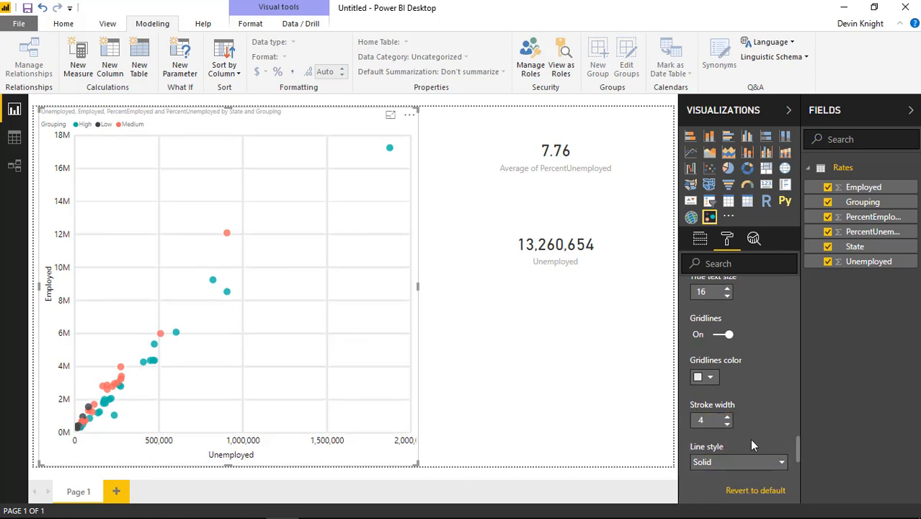
scroll(750, 445, "down", 1)
left_click(720, 395)
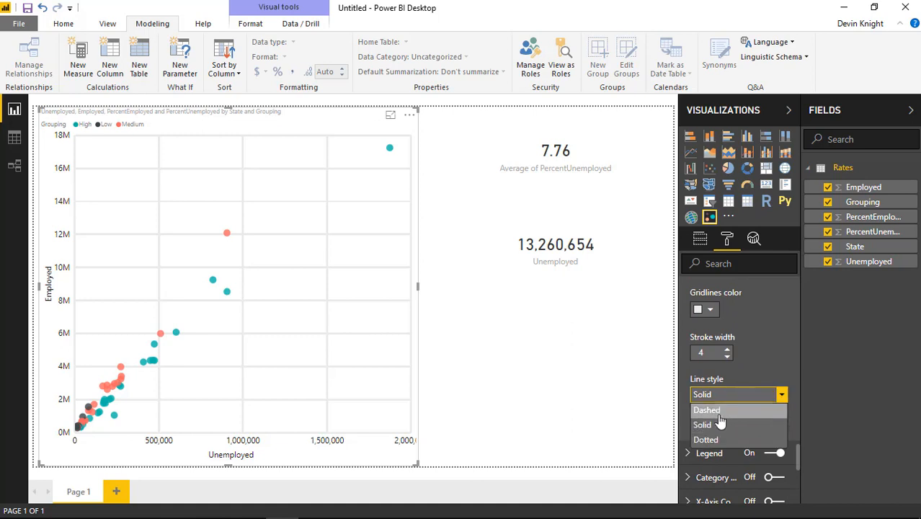
left_click(719, 416)
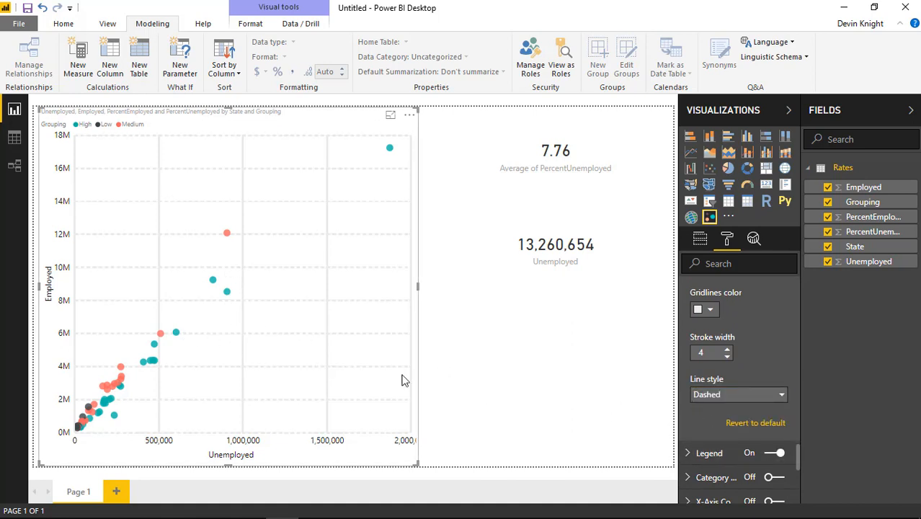
- Try the scatter chart's legend at Left and Left Center, and set its position to Right center
scroll(728, 441, "down", 1)
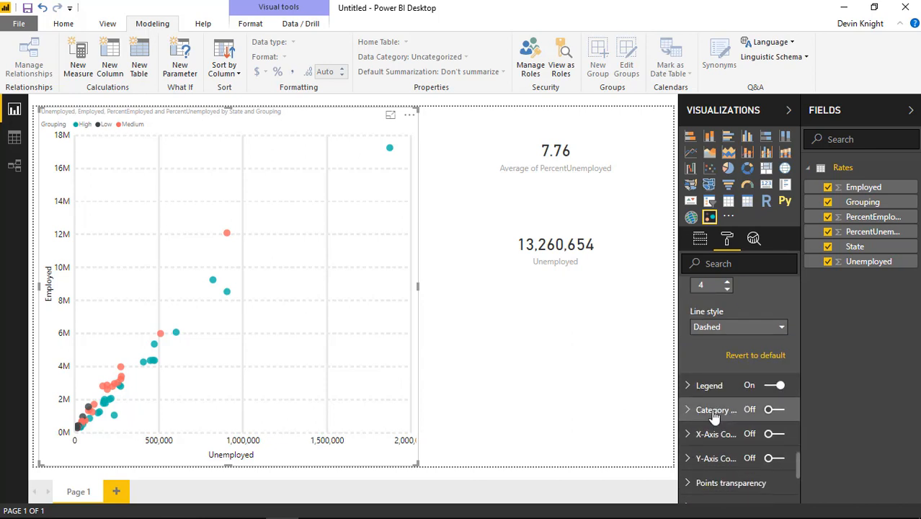
left_click(690, 387)
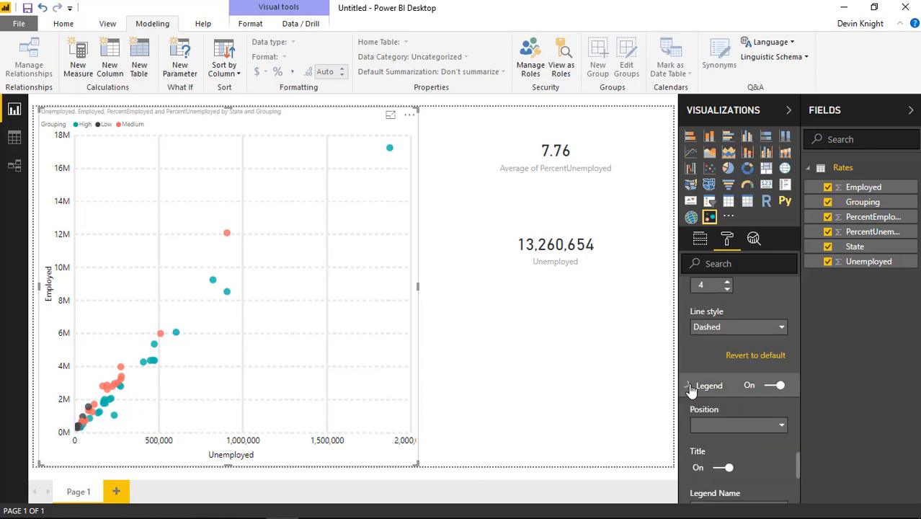
scroll(703, 393, "down", 1)
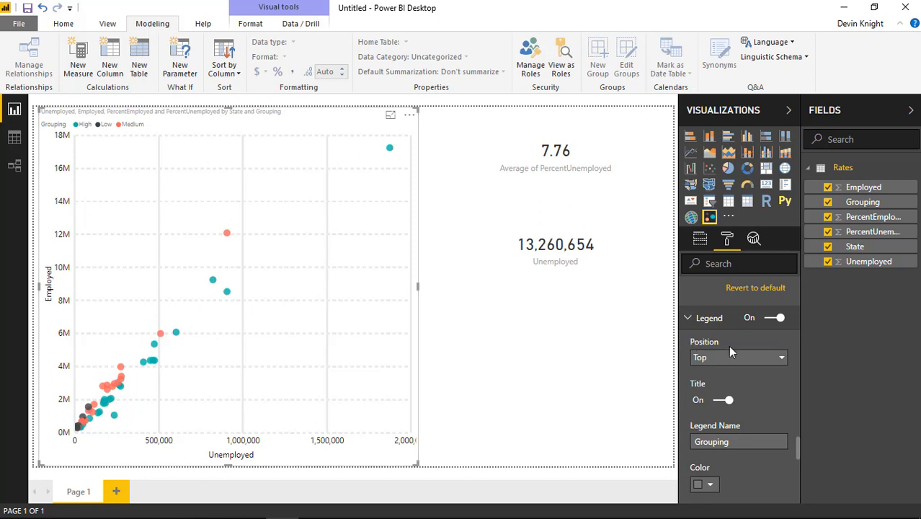
left_click(734, 358)
left_click(723, 406)
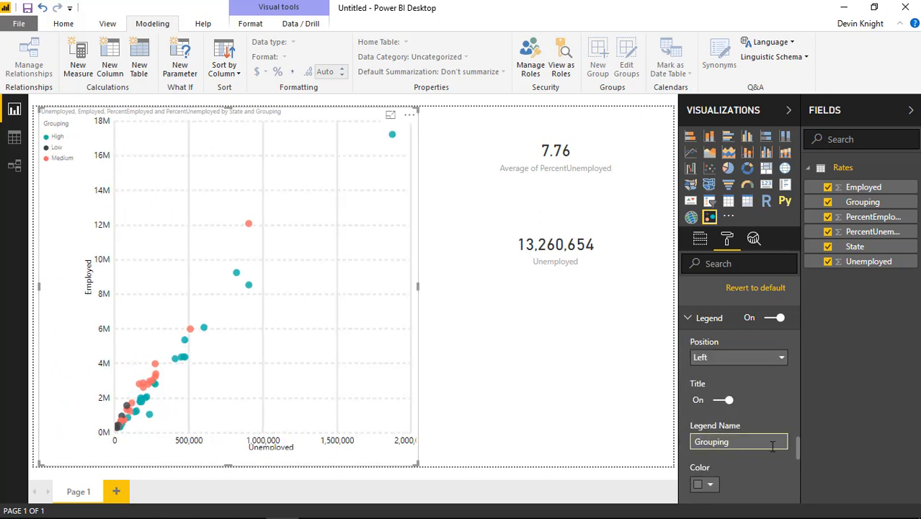
left_click(736, 359)
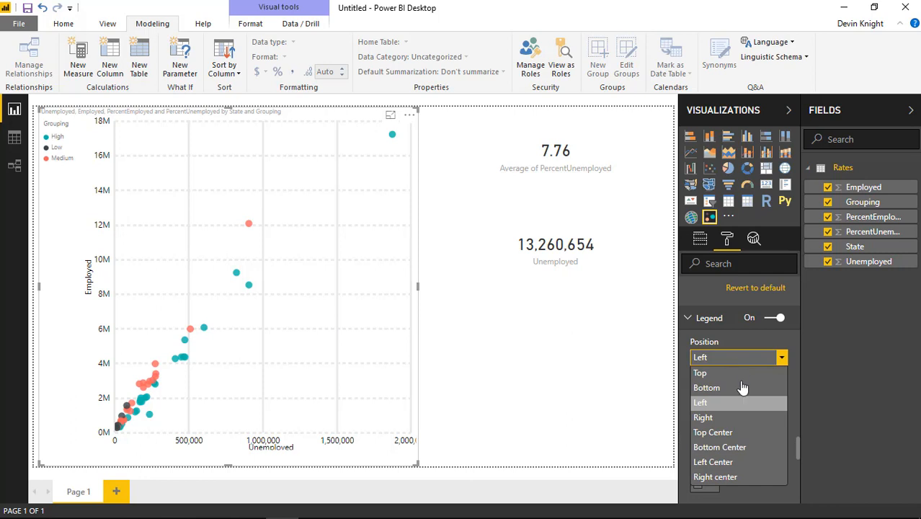
left_click(734, 462)
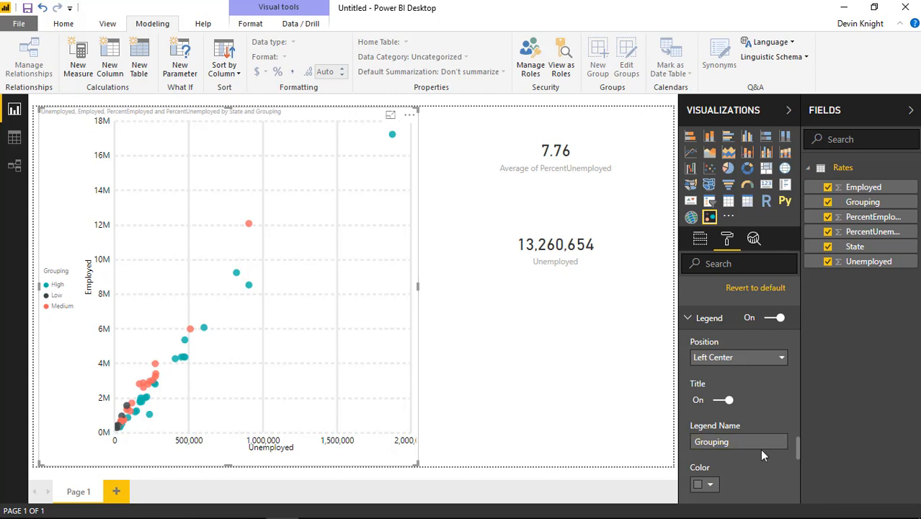
left_click(750, 358)
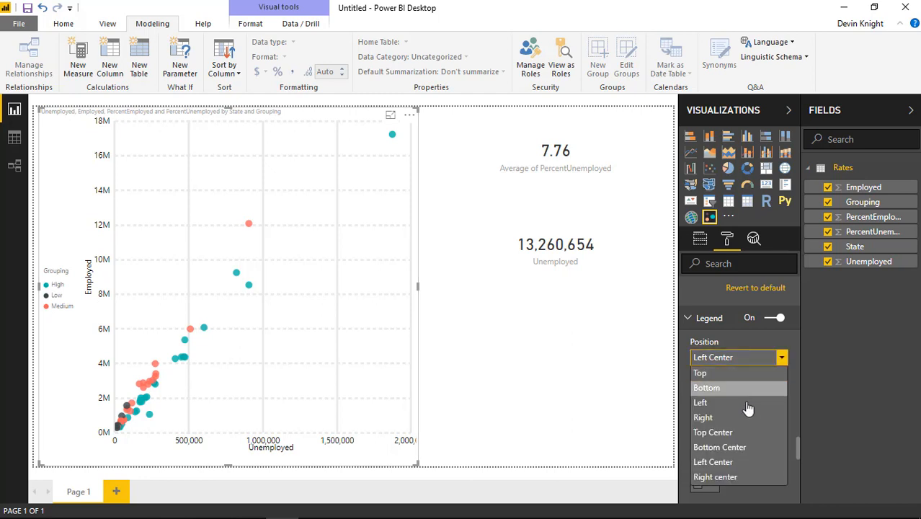
left_click(735, 477)
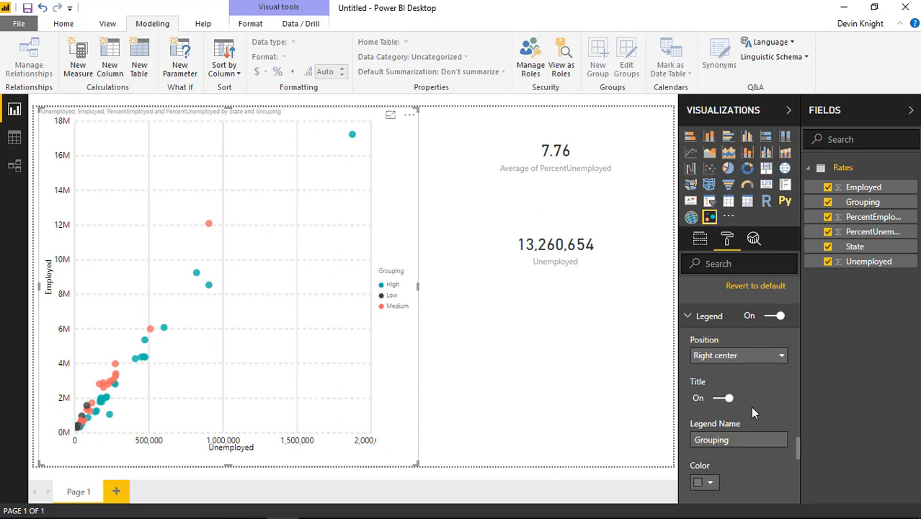
- Set the scatter chart's legend color to black and its text size to 12
scroll(749, 408, "down", 2)
left_click(721, 415)
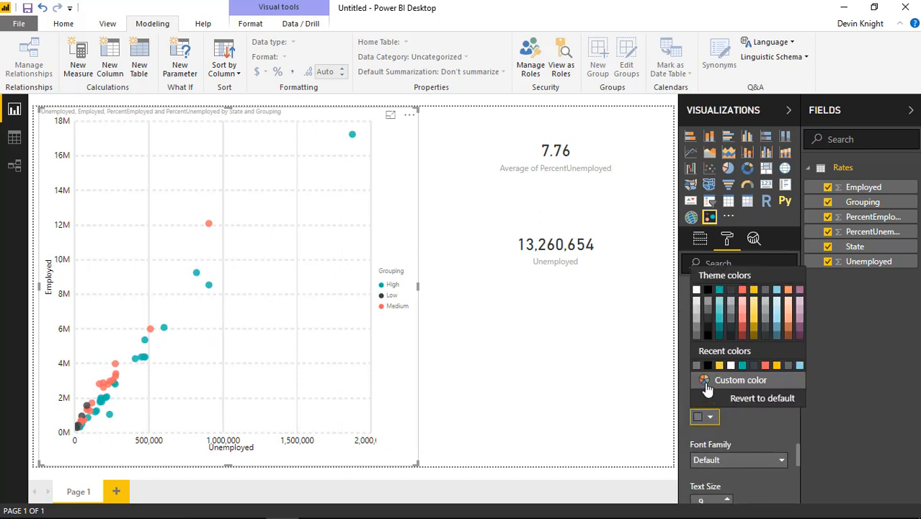
left_click(704, 376)
scroll(714, 418, "down", 2)
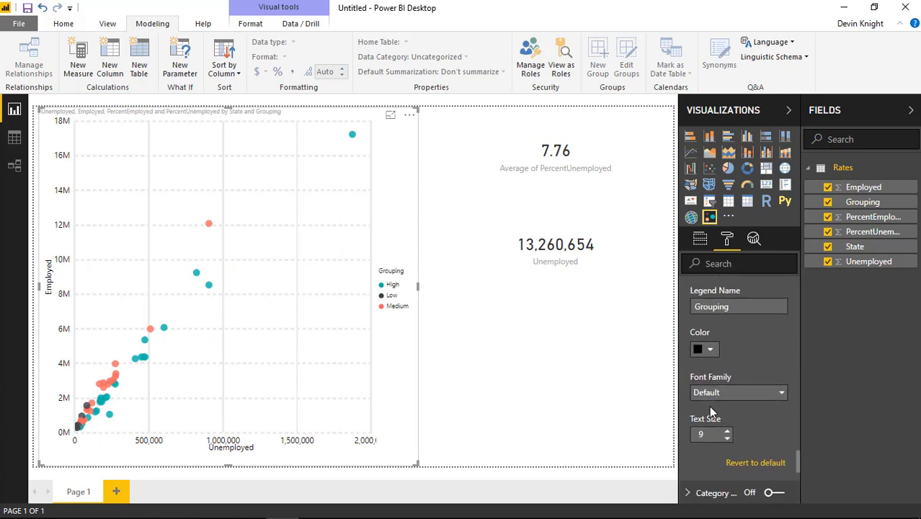
left_click(728, 431)
left_click(728, 431)
left_click(728, 431)
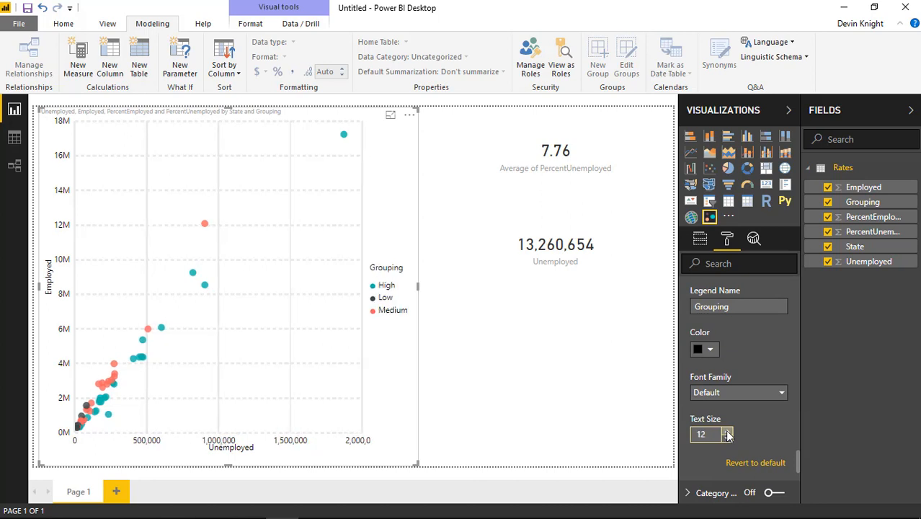
- Try Groupingdfdf as the legend name and restore it to Grouping
scroll(750, 436, "up", 2)
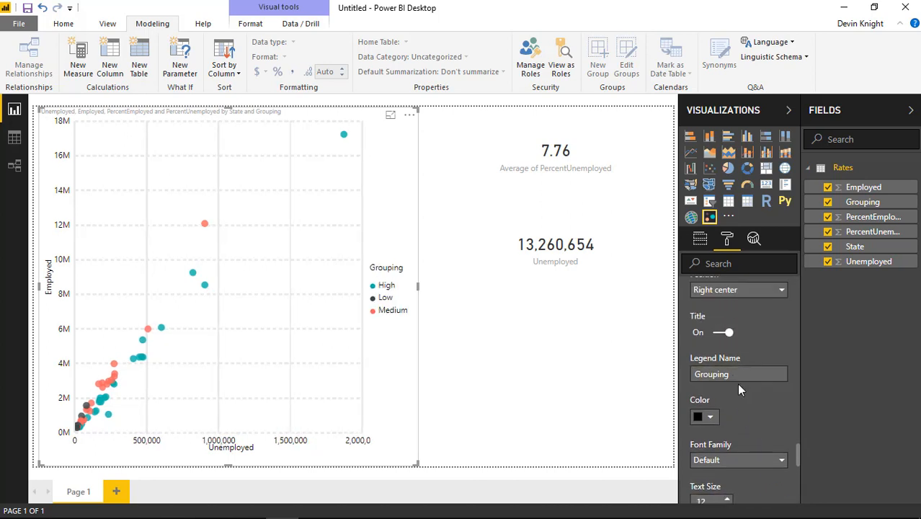
left_click(736, 377)
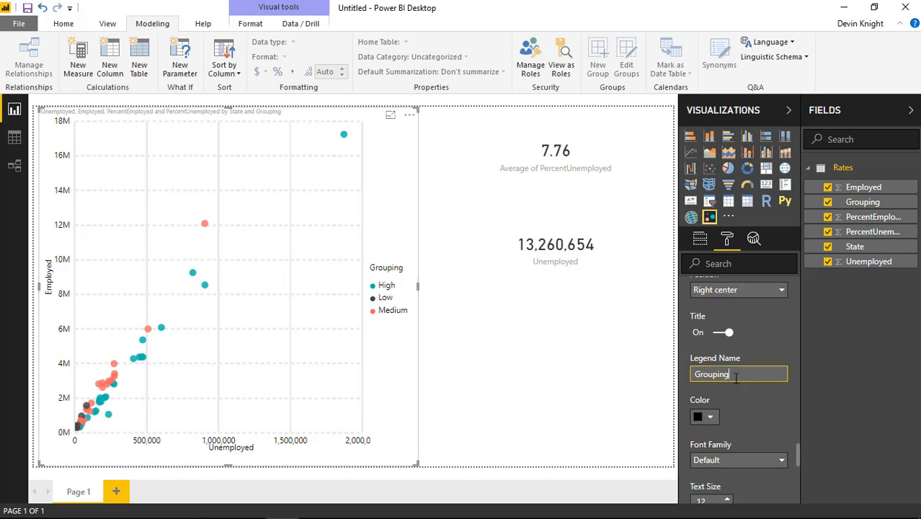
left_click_drag(746, 375, 690, 411)
key("BackSpace")
key("ctrl+z")
type("dfdf")
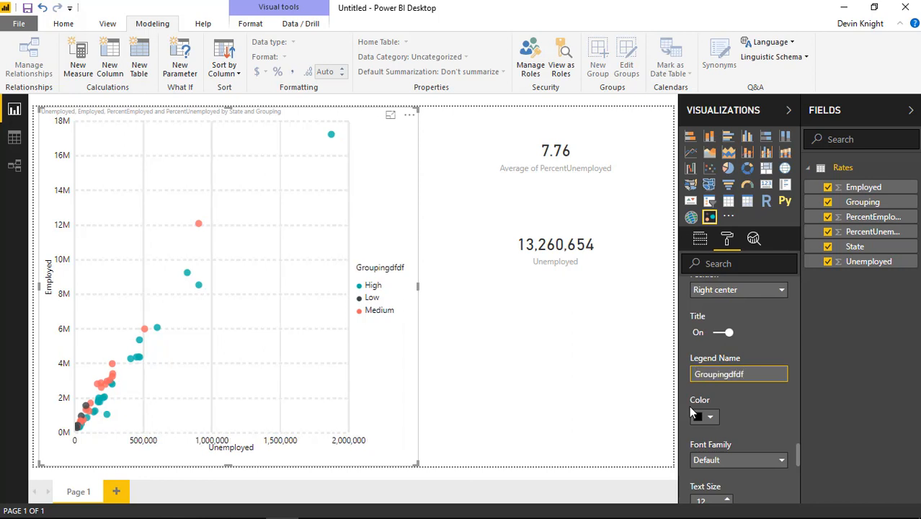
key("BackSpace")
key("BackSpace")
key("BackSpace")
key("BackSpace")
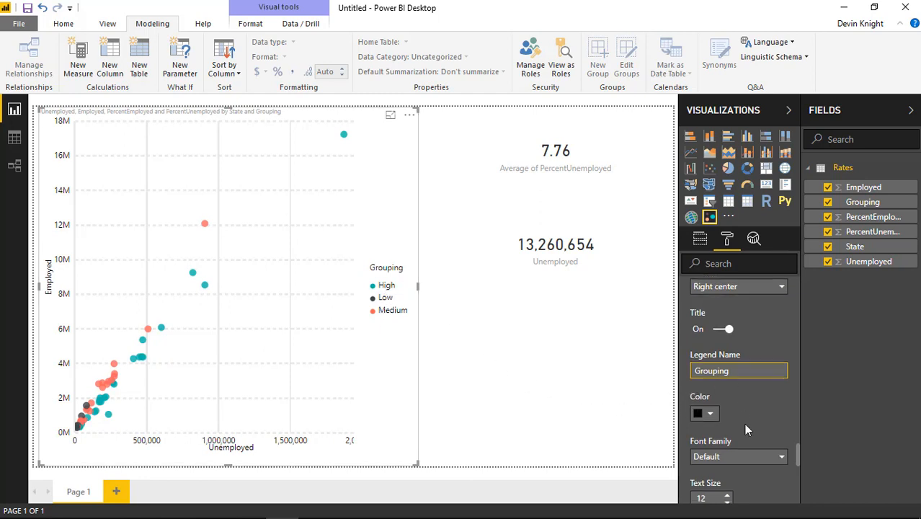
- Turn on the scatter chart's category labels with a text size of 11 and black color
scroll(744, 423, "down", 1)
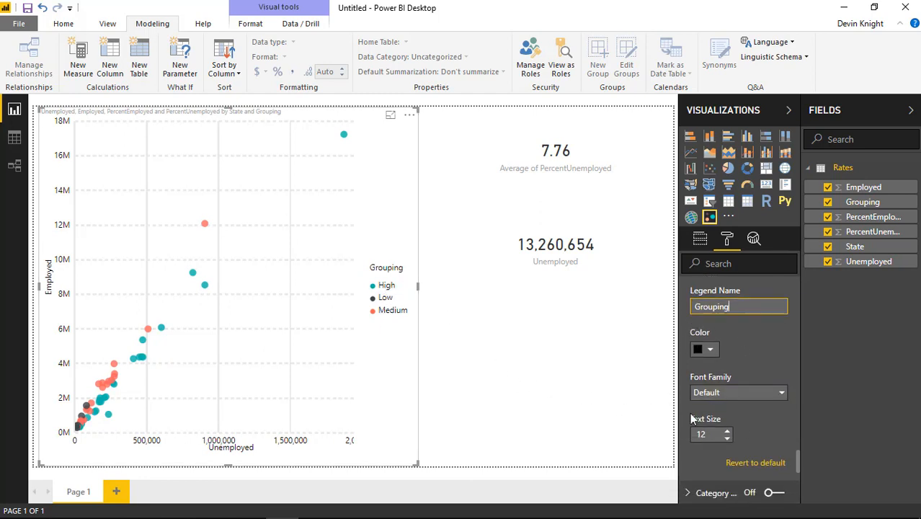
scroll(723, 426, "down", 2)
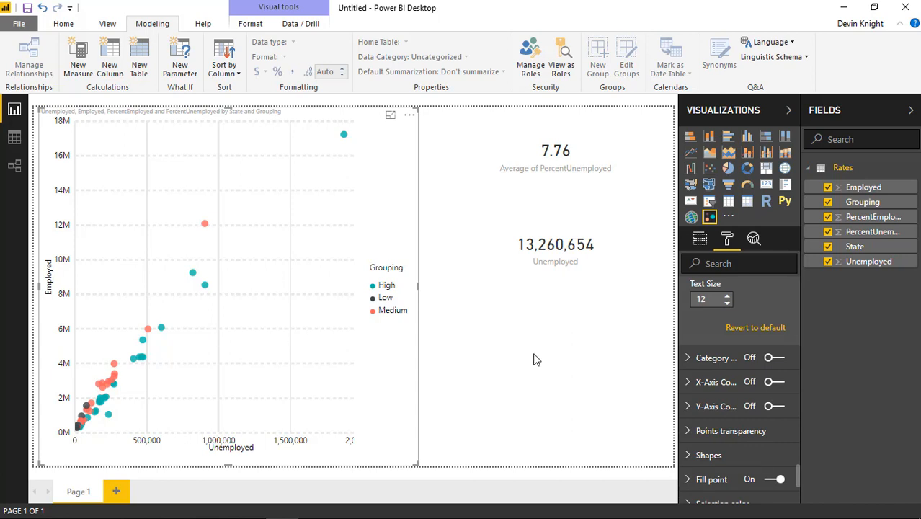
left_click(768, 362)
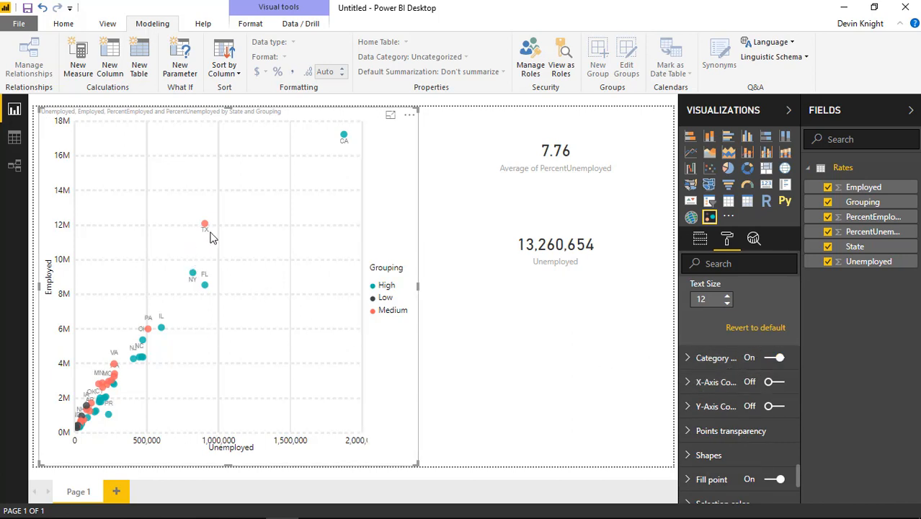
left_click(689, 358)
left_click(727, 393)
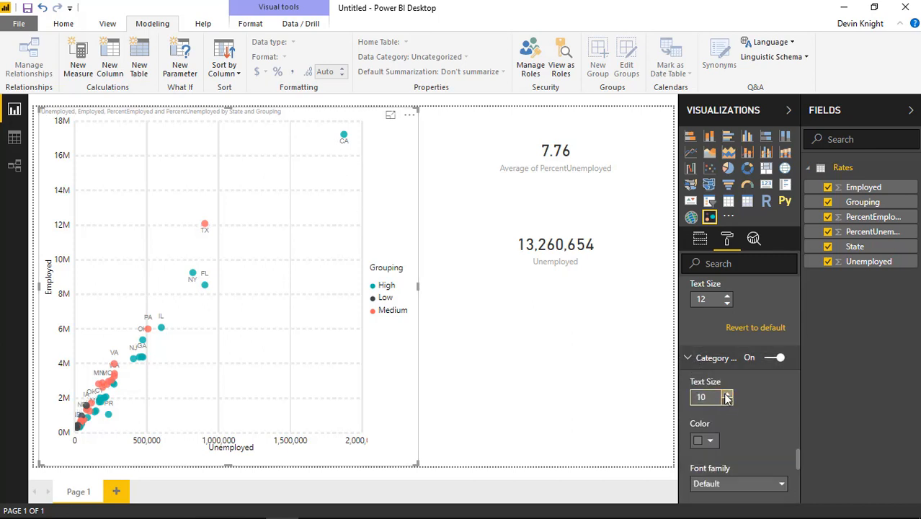
left_click(728, 393)
left_click(707, 440)
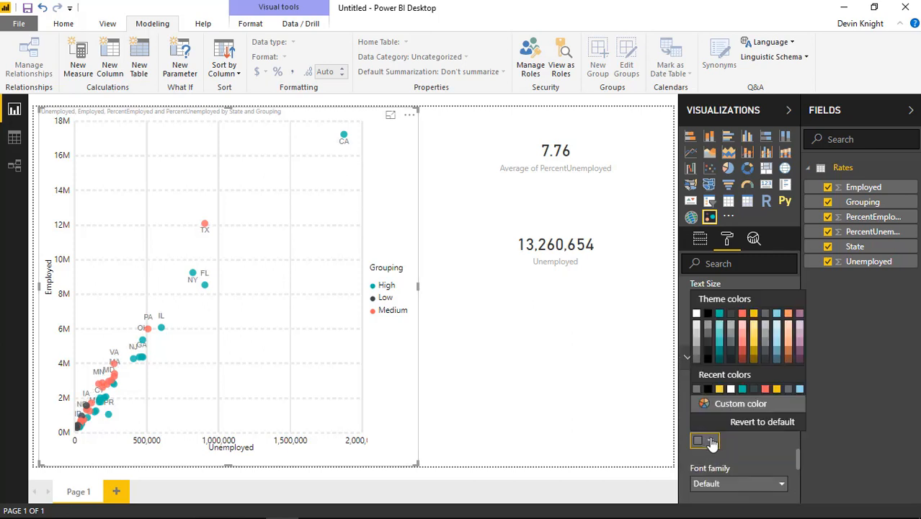
left_click(708, 390)
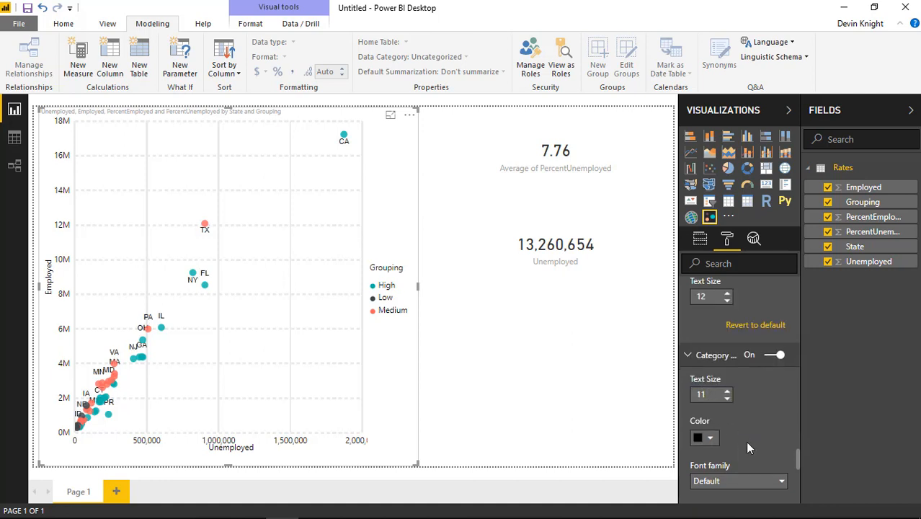
- Show a background behind the category labels and set its transparency to 80%
scroll(746, 441, "down", 2)
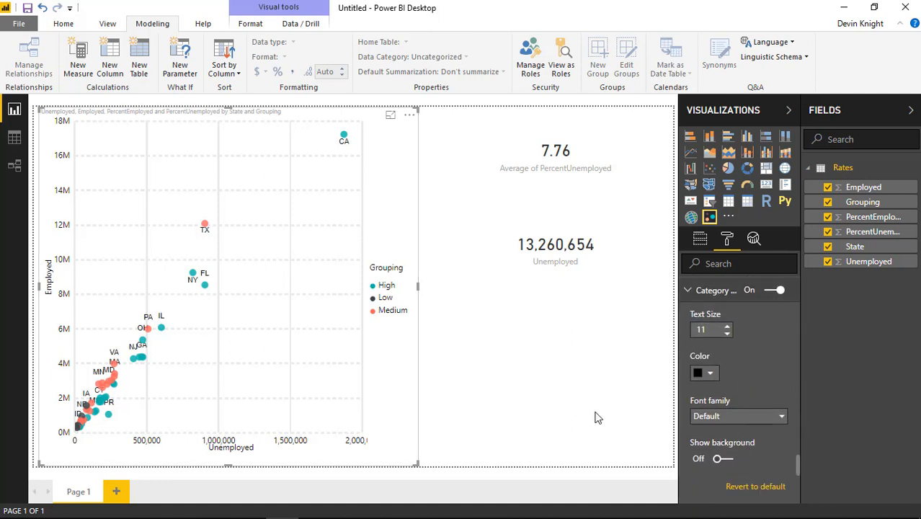
left_click(719, 460)
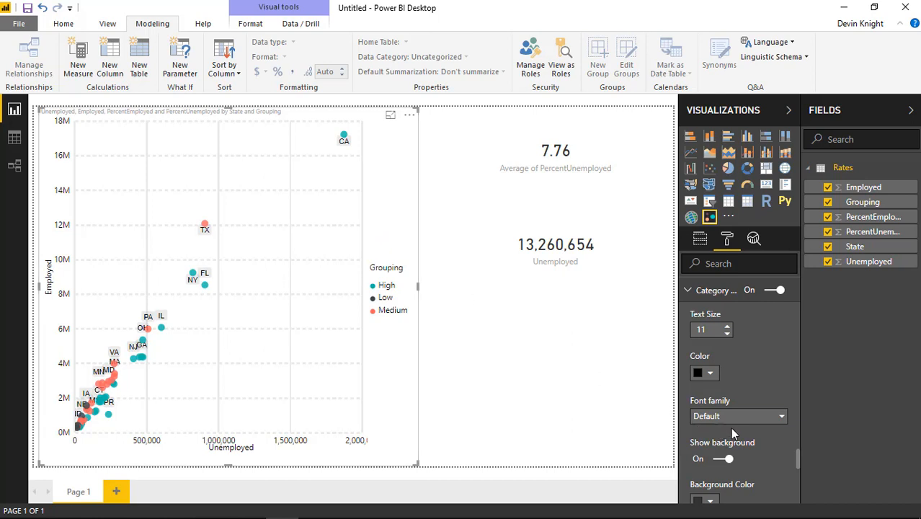
scroll(736, 443, "down", 2)
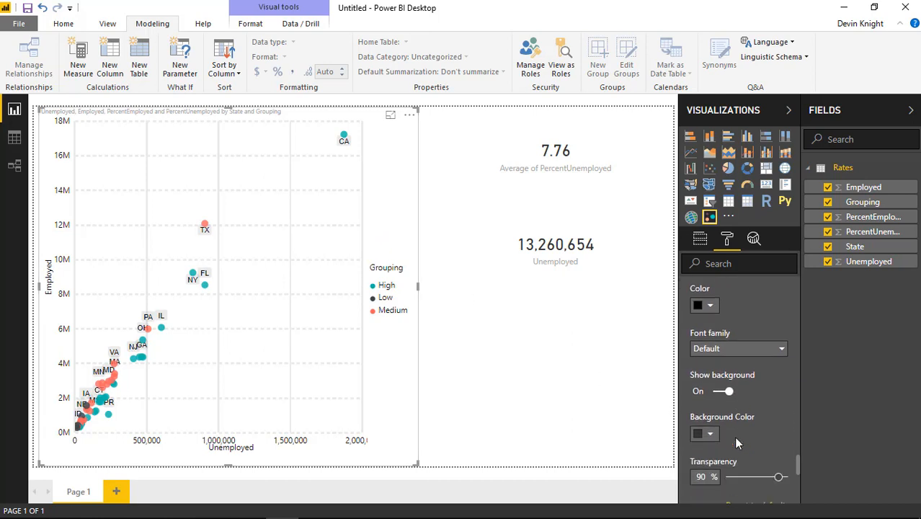
scroll(734, 436, "down", 2)
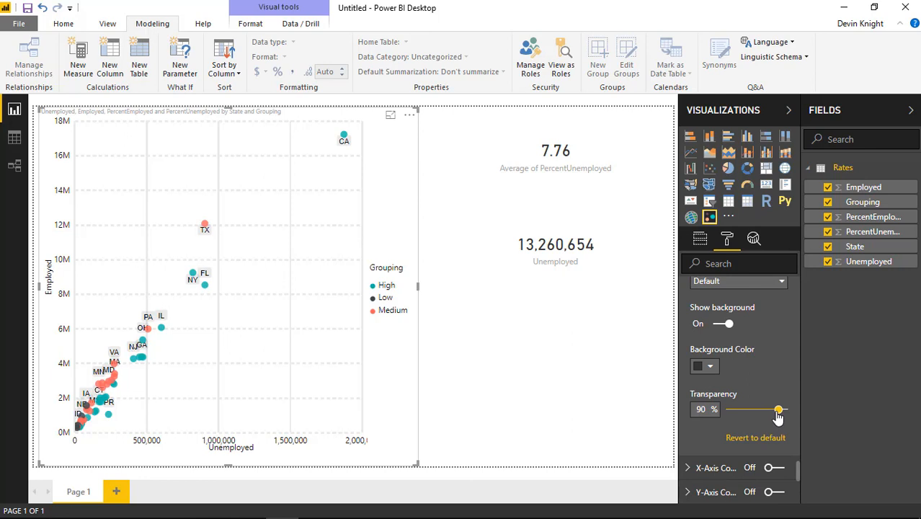
mouse_move(774, 416)
left_mouse_down()
mouse_move(710, 416)
mouse_move(760, 416)
left_mouse_up()
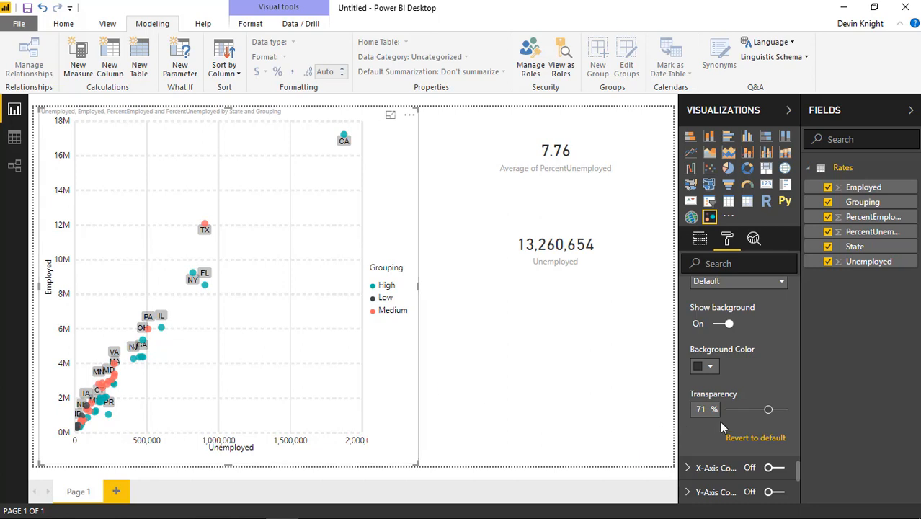
left_click(775, 411)
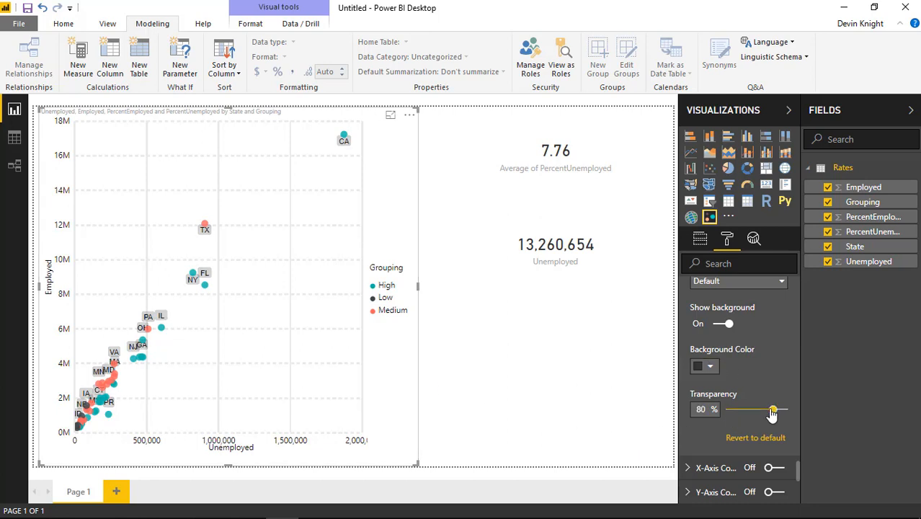
- Try the X-axis and Y-axis constant lines on the scatter chart and turn both off again
scroll(751, 393, "down", 3)
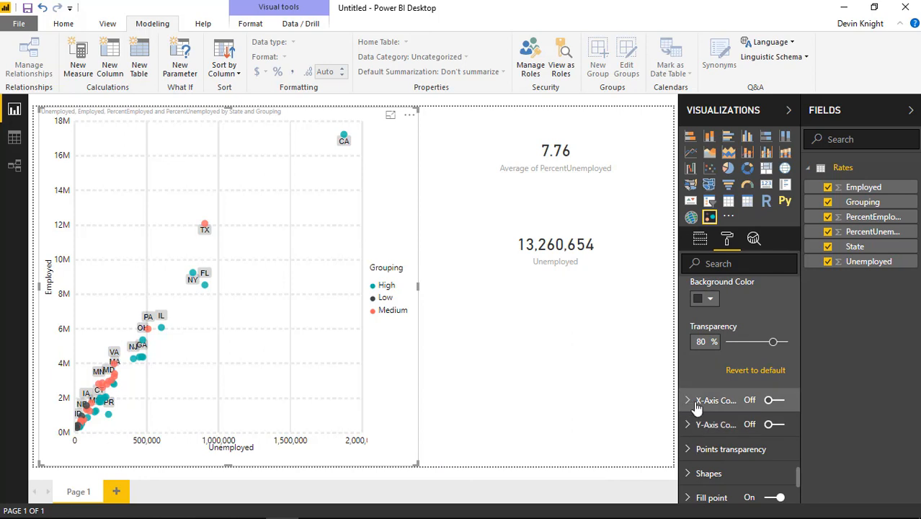
left_click(777, 406)
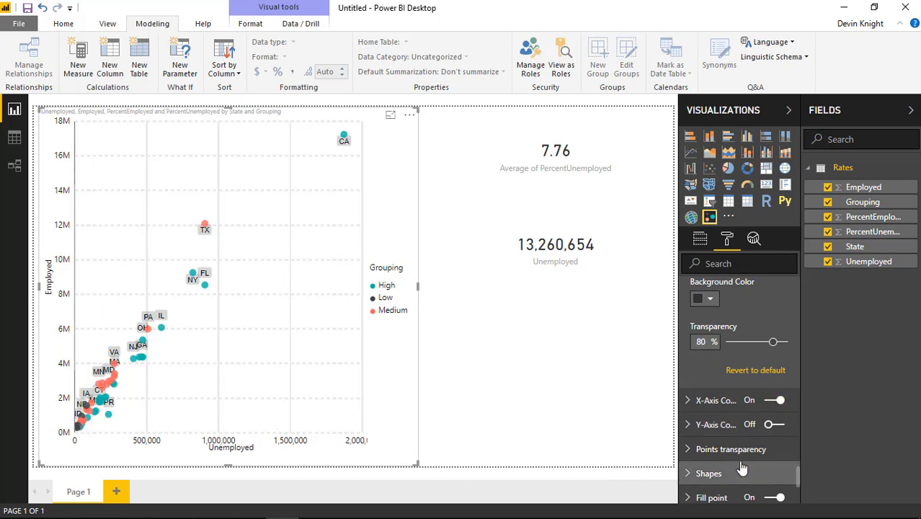
left_click(773, 426)
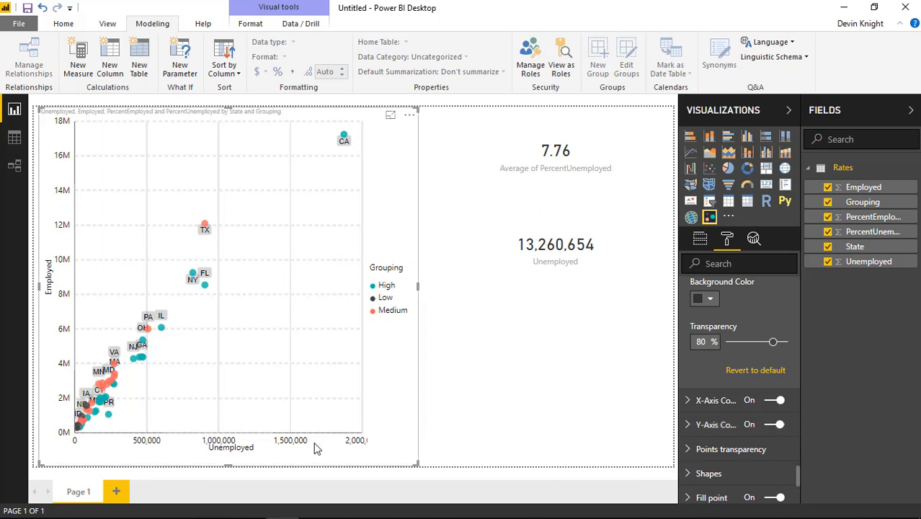
left_click(689, 401)
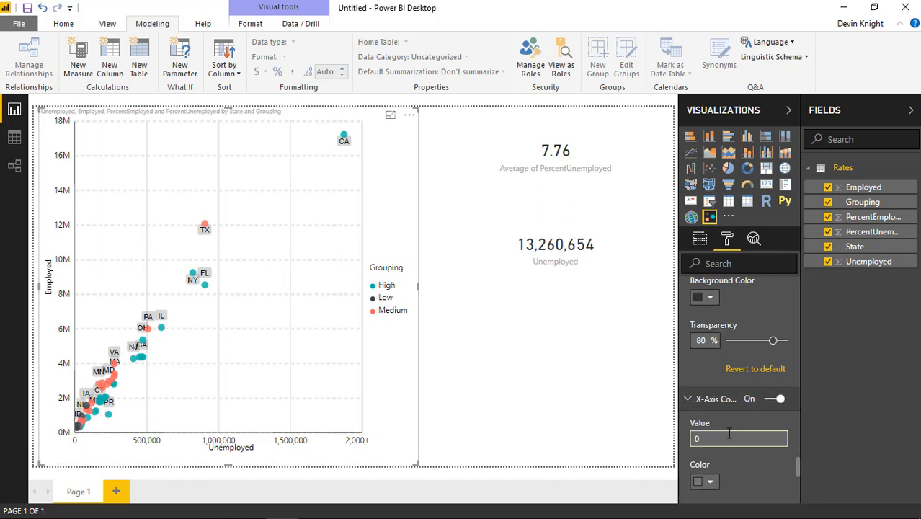
scroll(730, 432, "down", 3)
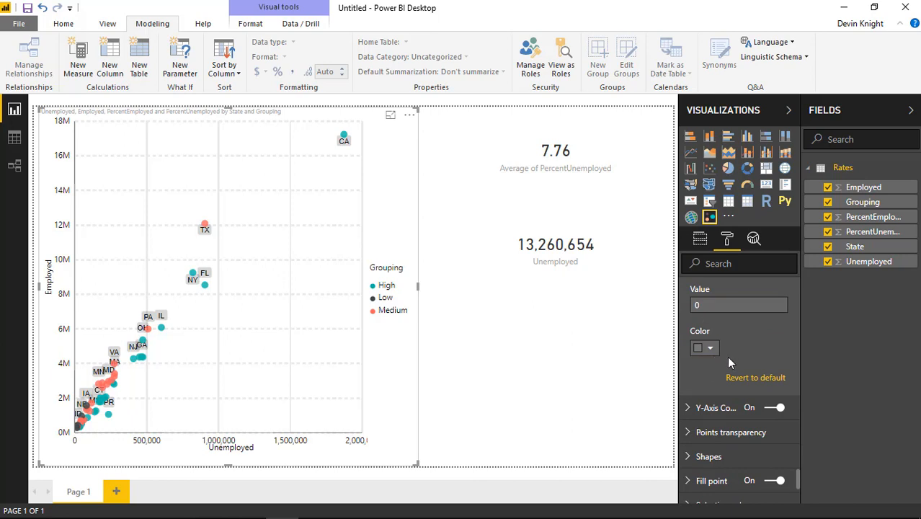
left_click(743, 378)
left_click(775, 408)
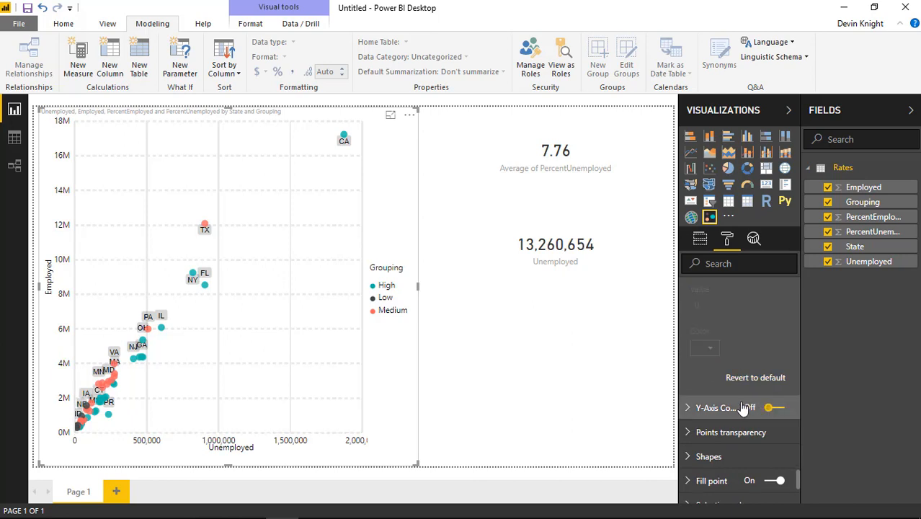
- Select the TX, NY and FL points, try a Selected transparency of 30%, and reset it to 0%
scroll(714, 403, "down", 2)
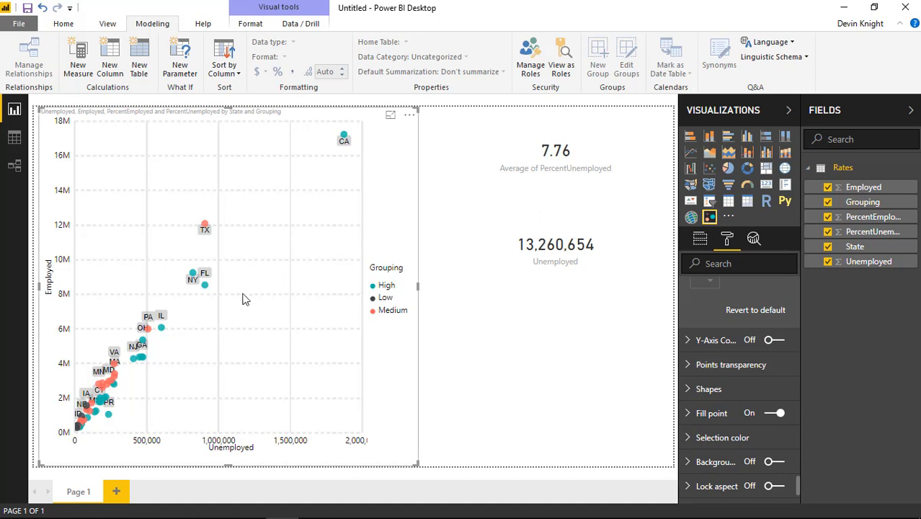
left_click(688, 365)
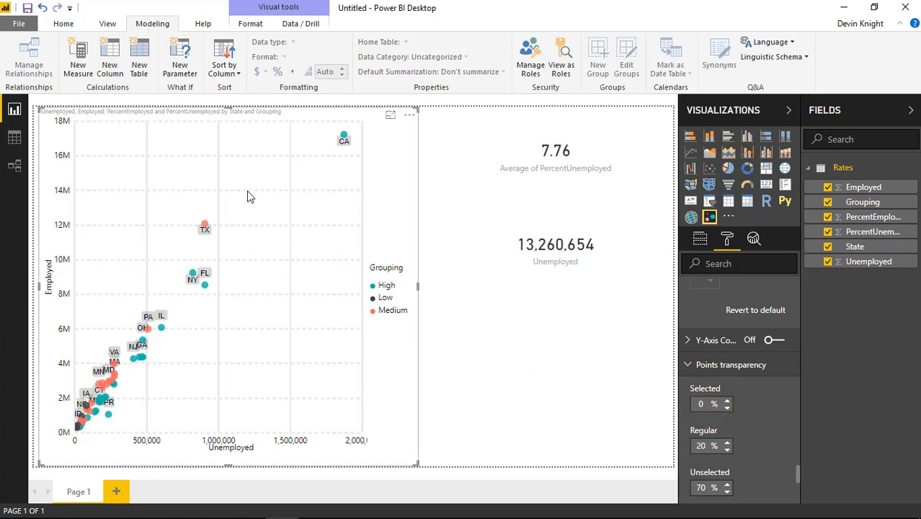
left_click_drag(247, 190, 189, 299)
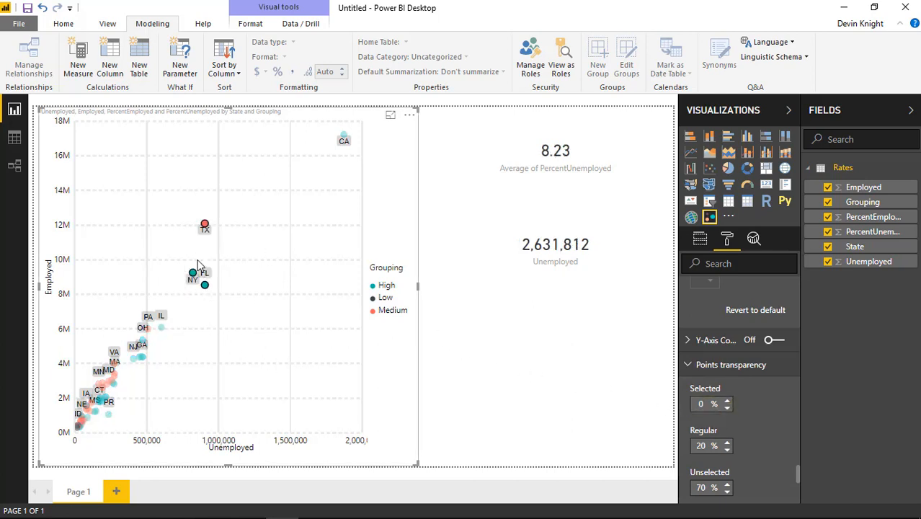
left_click(728, 401)
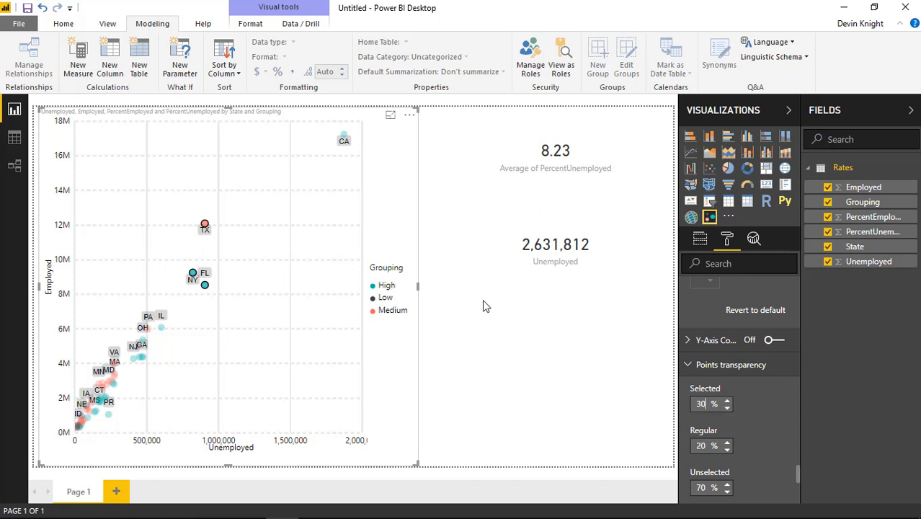
left_click(728, 401)
left_click(728, 401)
left_click(728, 402)
left_click(728, 402)
left_click(729, 400)
left_click(730, 400)
left_click(730, 400)
left_click(729, 400)
type("0")
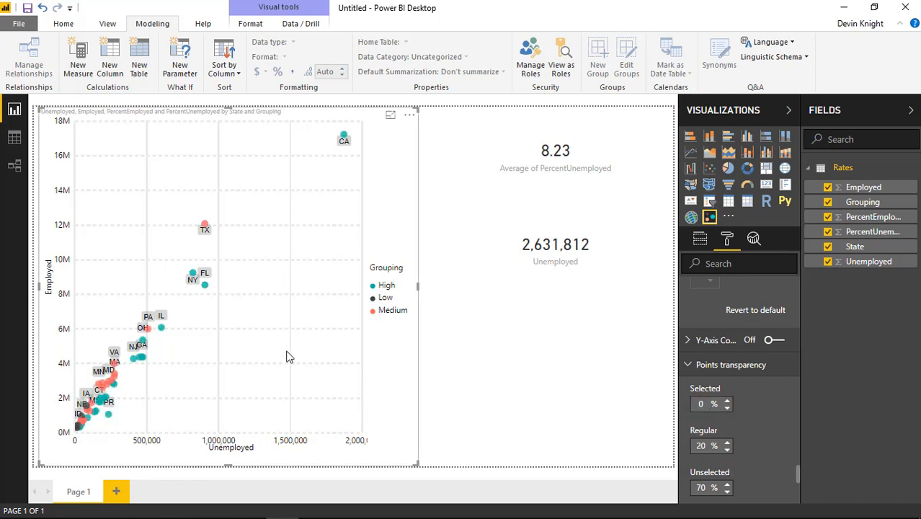
left_click(662, 472)
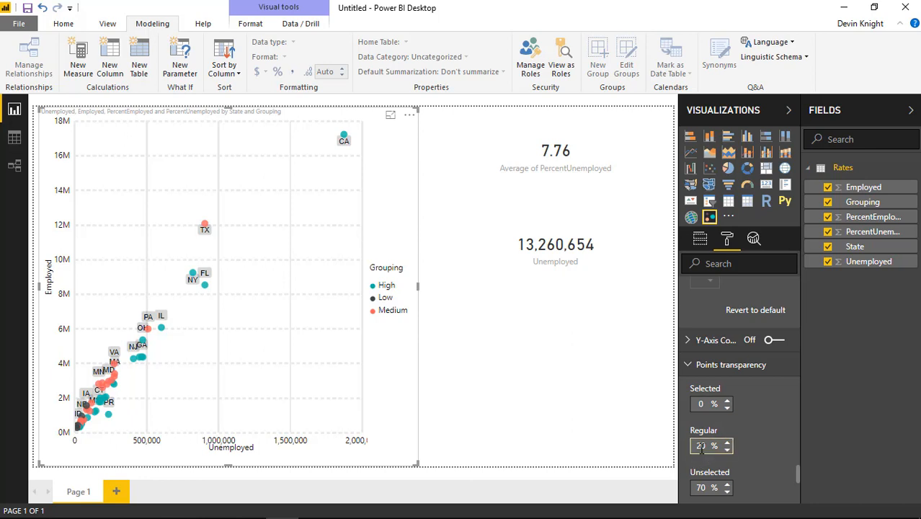
- Try a Regular points transparency of 78% and revert the points transparency settings to default
left_click(728, 443)
type("80")
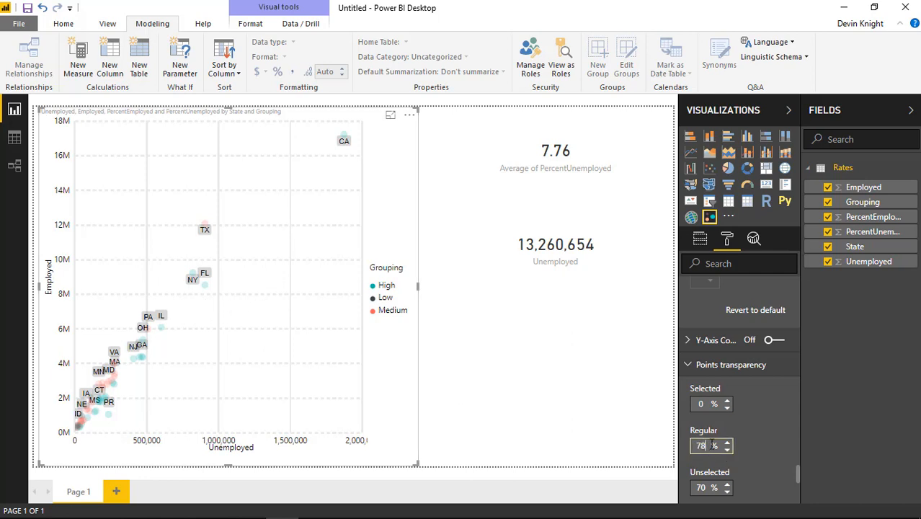
scroll(770, 430, "down", 3)
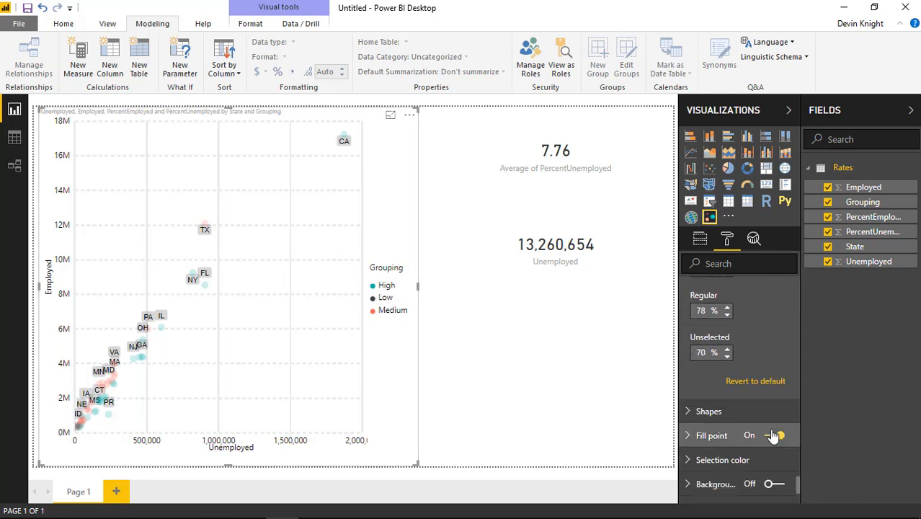
left_click(767, 386)
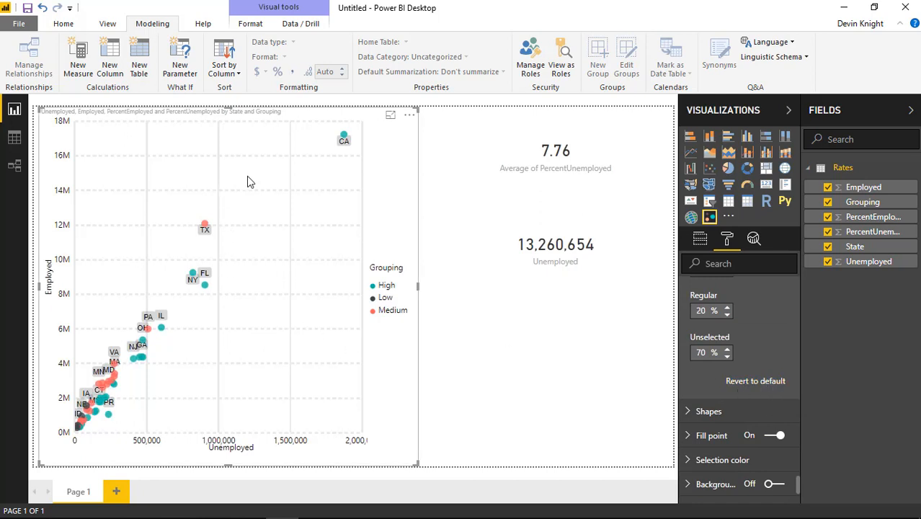
- Select the TX, NY and FL points together on the scatter chart to filter the summary cards
left_click_drag(247, 180, 189, 308)
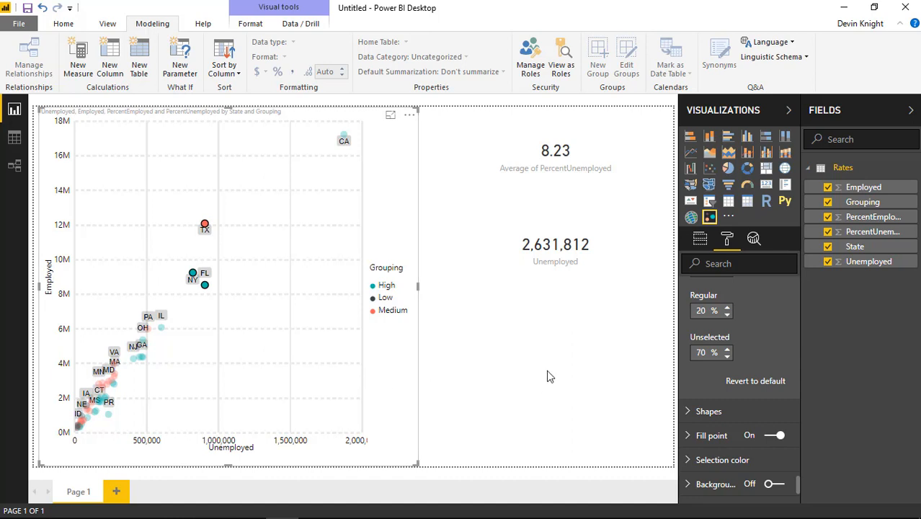
- Try Unselected transparency values of 90% and 50% for the chart points, then revert the transparency settings to default
left_click(728, 350)
left_click(728, 350)
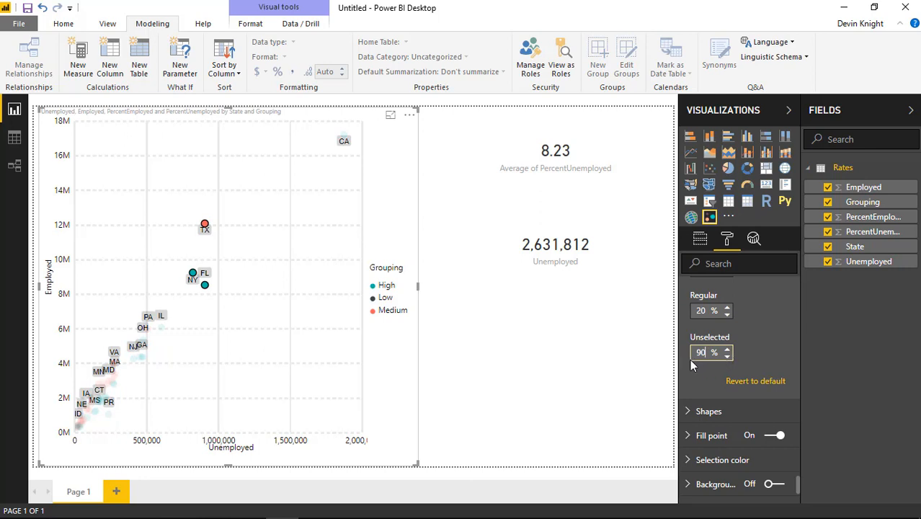
left_click_drag(692, 354, 712, 354)
type("50")
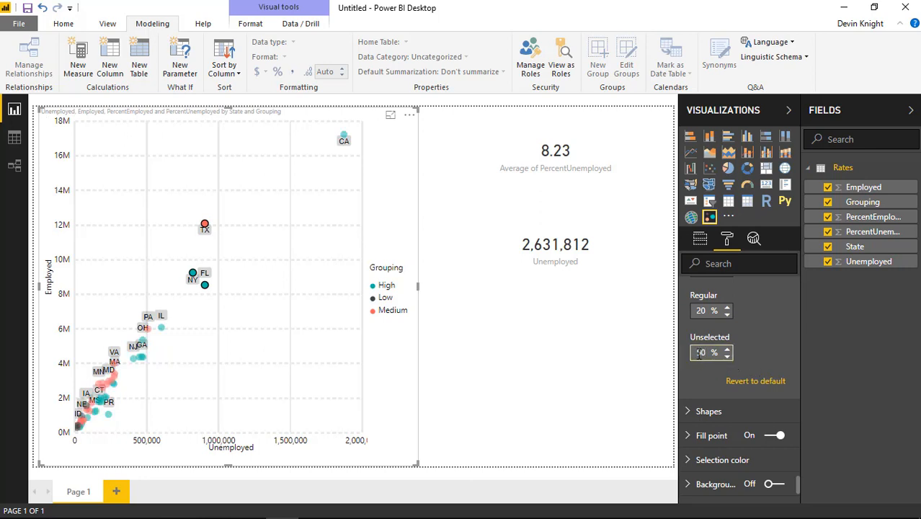
left_click(754, 387)
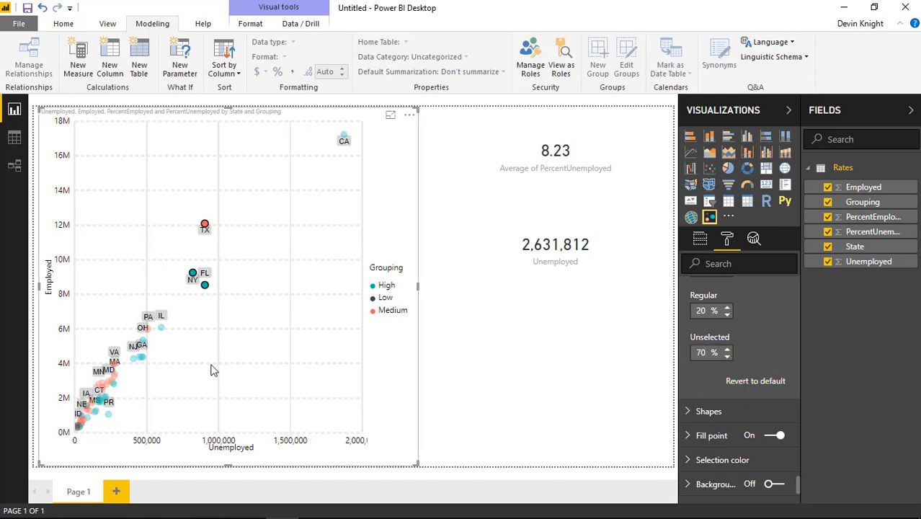
- Try a Shapes size of 9% with the point selection cleared, and revert the size to default
left_click(696, 415)
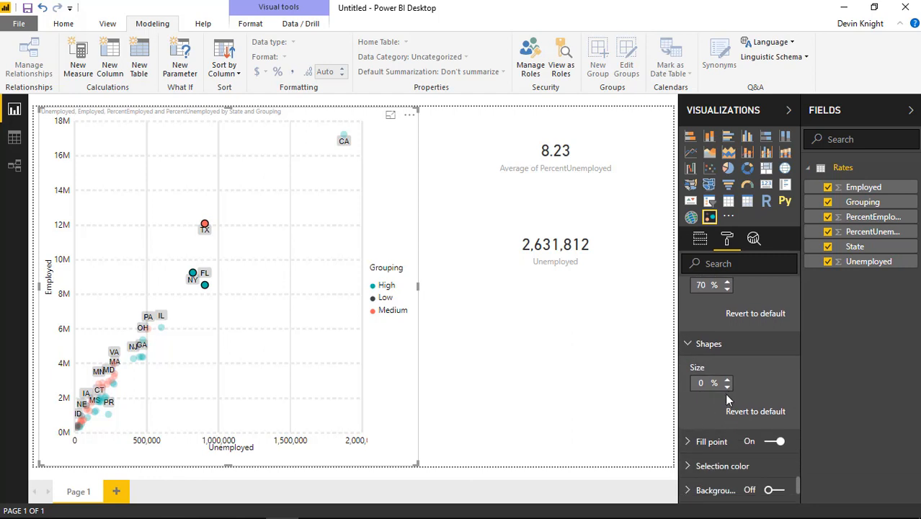
left_click(727, 382)
left_click(727, 381)
left_click(727, 381)
left_click(727, 381)
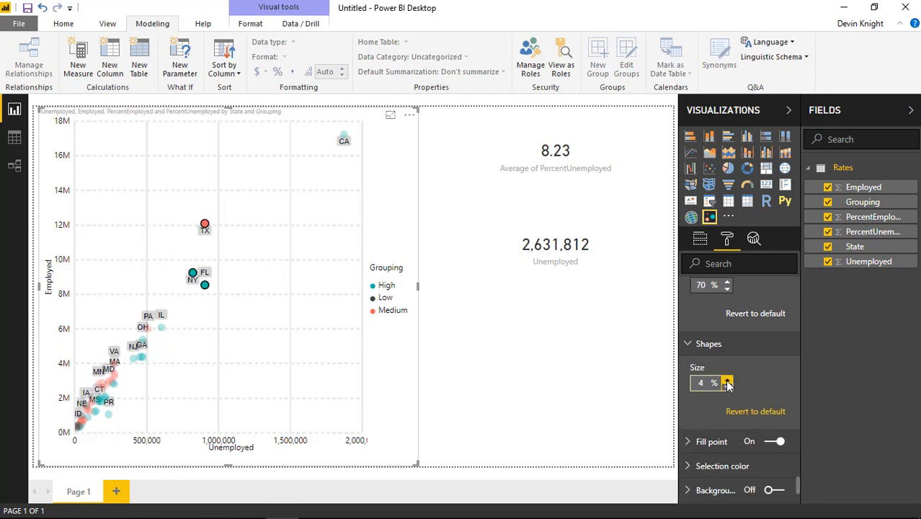
left_click(727, 382)
left_click(728, 381)
left_click(727, 381)
left_click(728, 381)
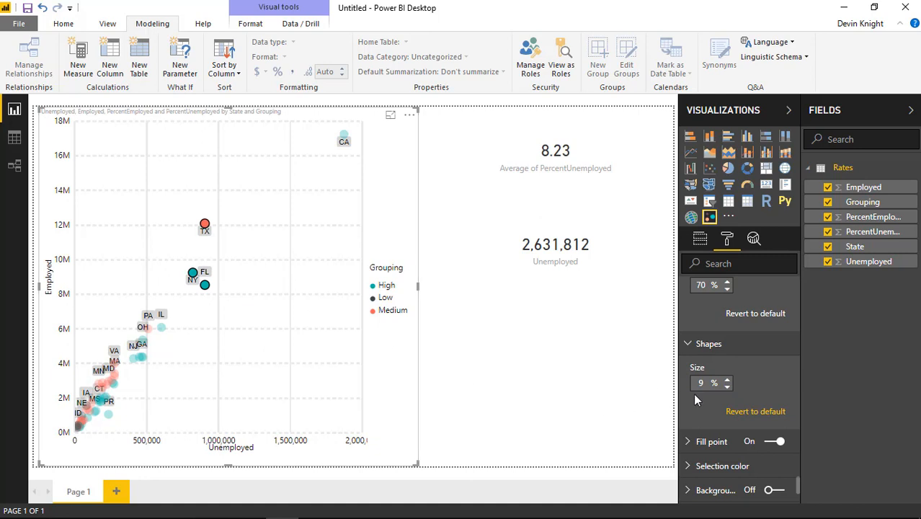
left_click(273, 362)
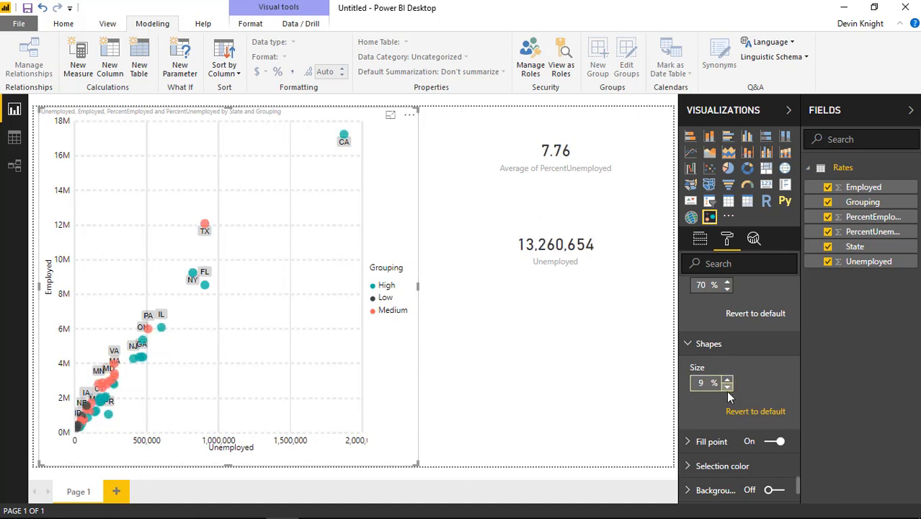
left_click(750, 413)
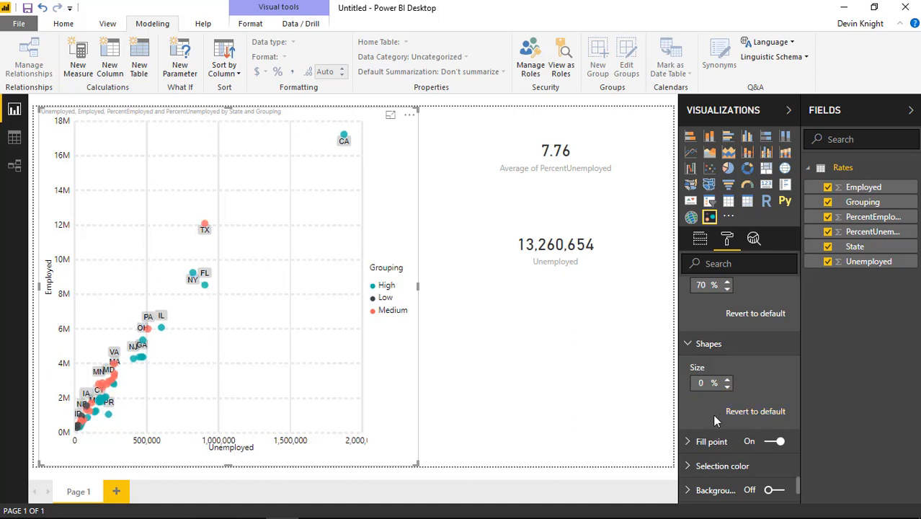
left_click(688, 346)
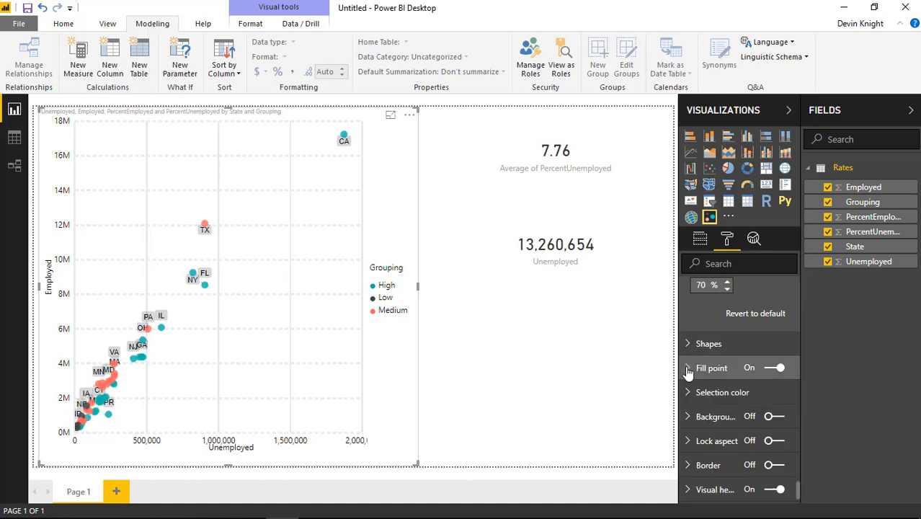
- Try turning the Fill point option off for the scatter chart and turn it back on
left_click(689, 369)
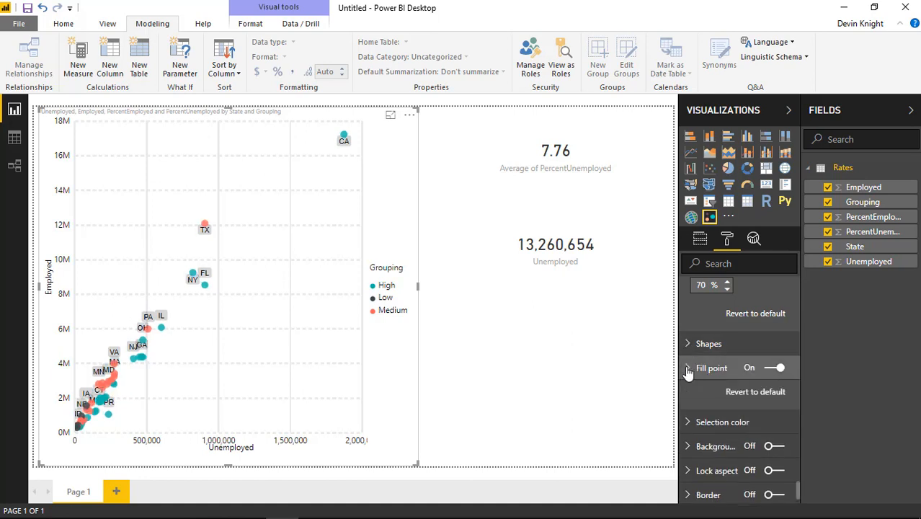
left_click(781, 368)
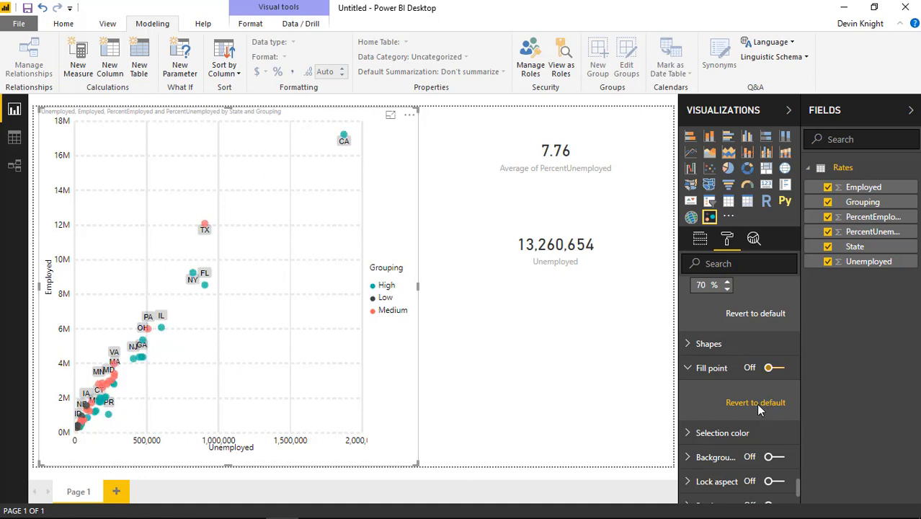
left_click(774, 367)
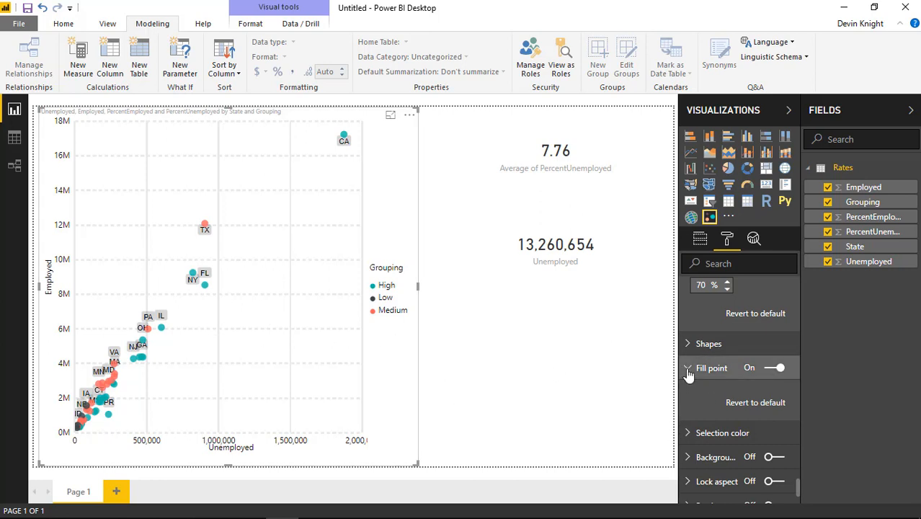
left_click(688, 370)
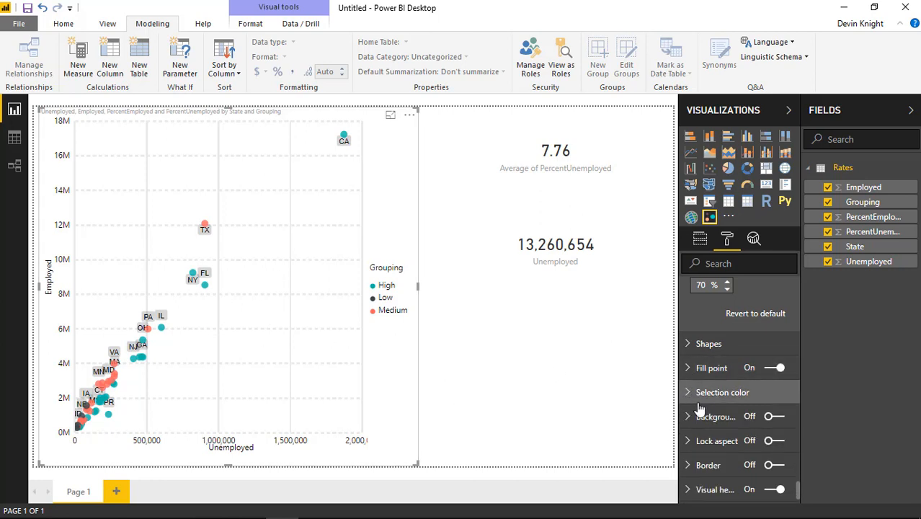
- Set the scatter chart's Selection color fill to the coral red from the recent colors
left_click(690, 394)
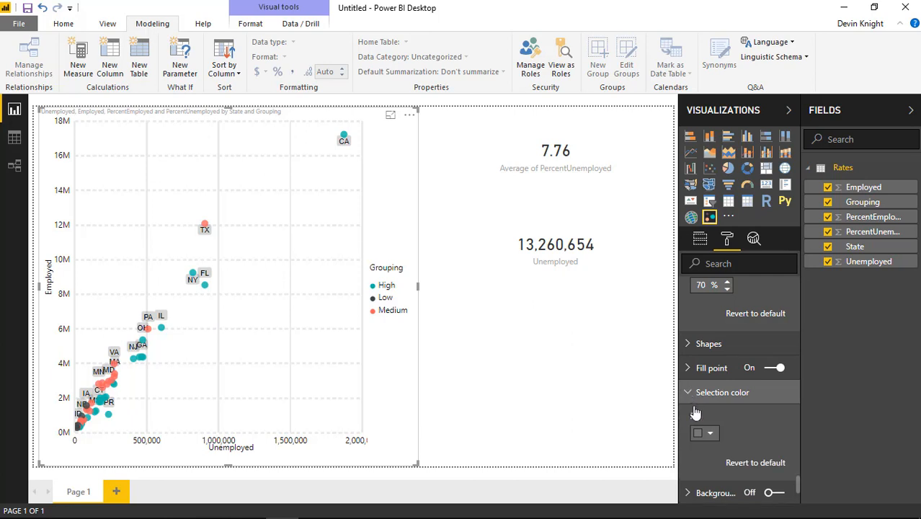
left_click(710, 433)
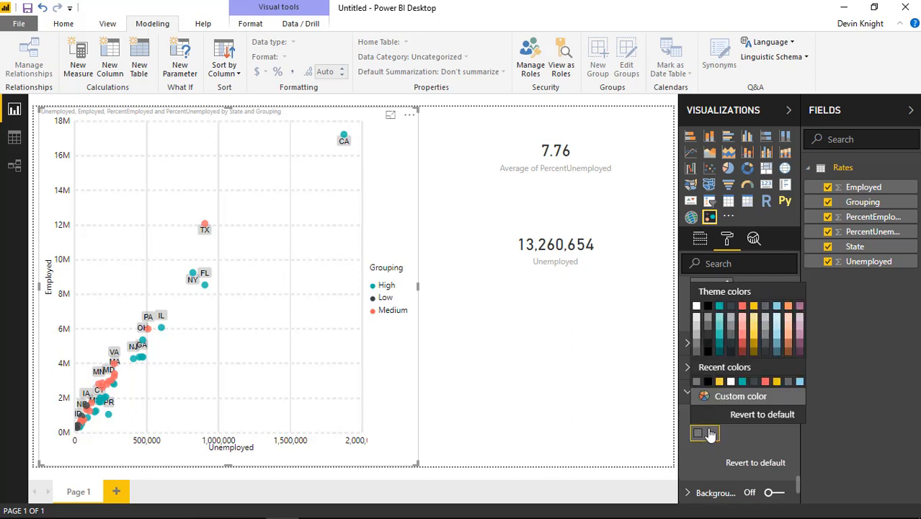
left_click_drag(323, 183, 253, 264)
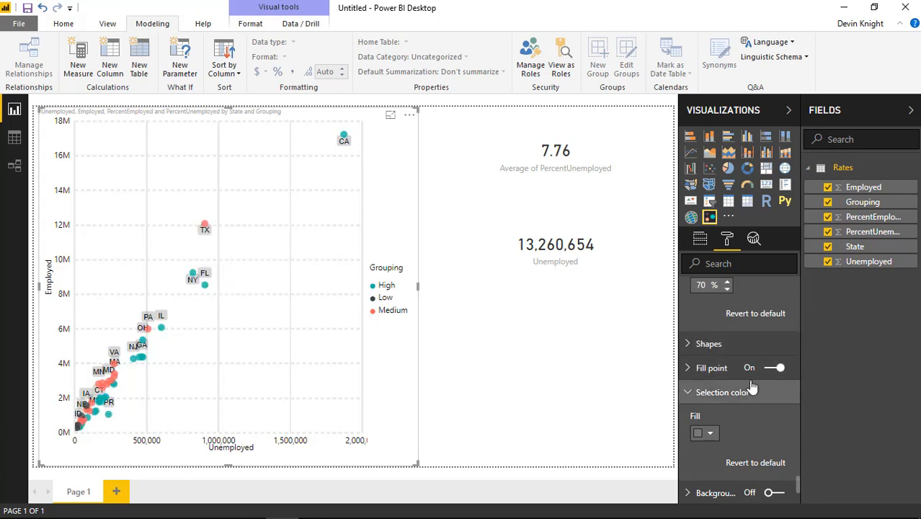
left_click(710, 433)
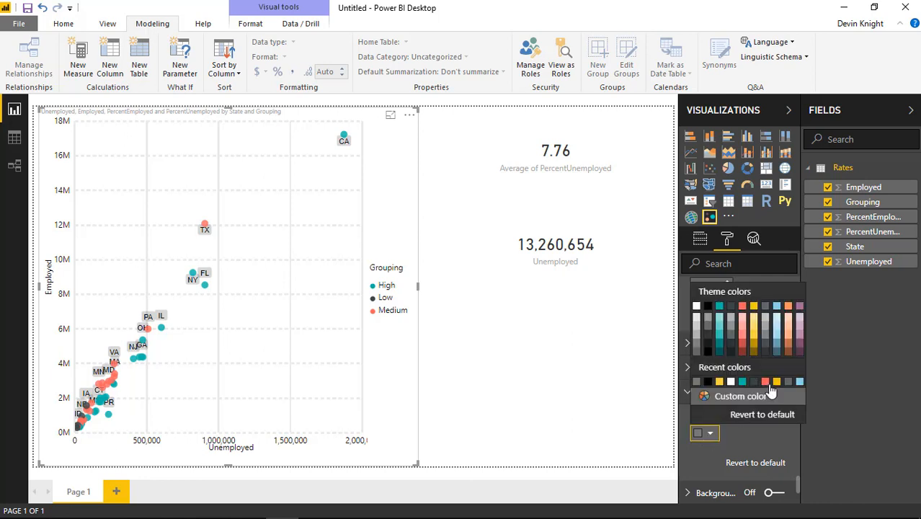
left_click(766, 382)
- Test the selection color by selecting the TX, NY and FL points, clearing the selection, and selecting the same three points again
left_click_drag(268, 190, 181, 306)
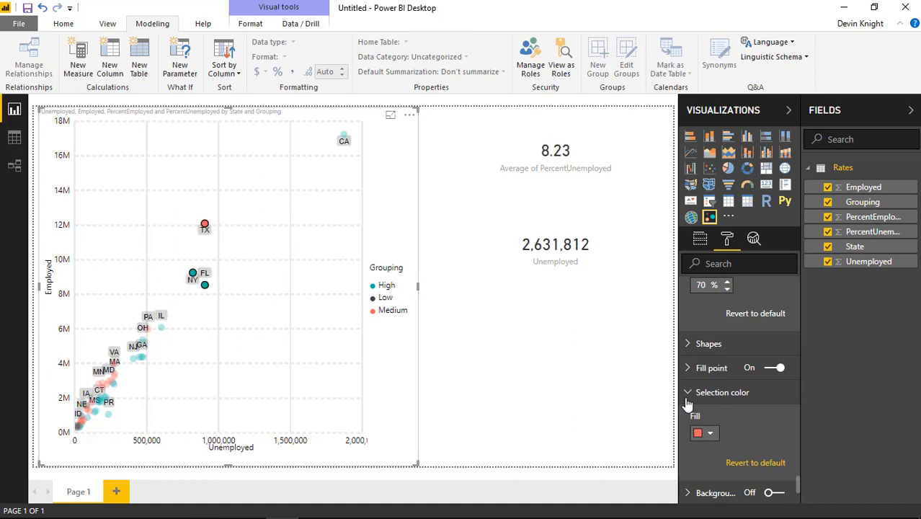
left_click(539, 406)
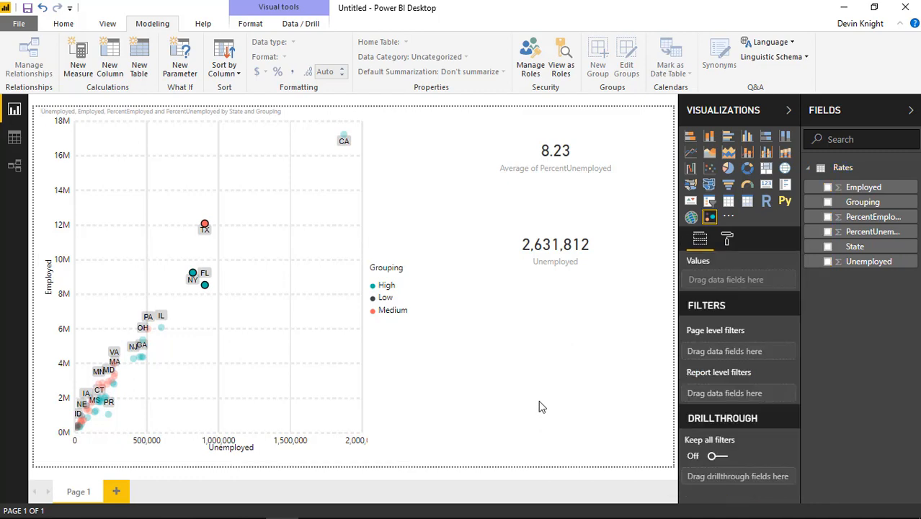
left_click(313, 356)
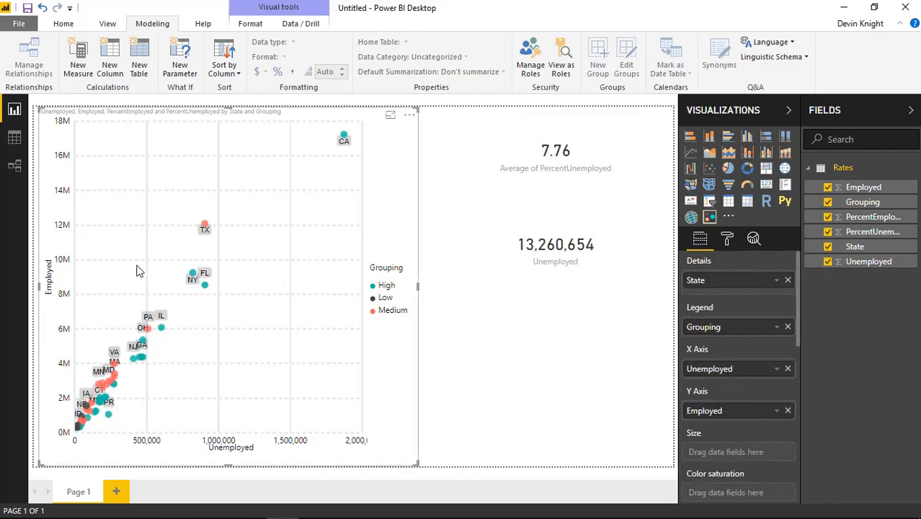
left_click_drag(174, 188, 243, 305)
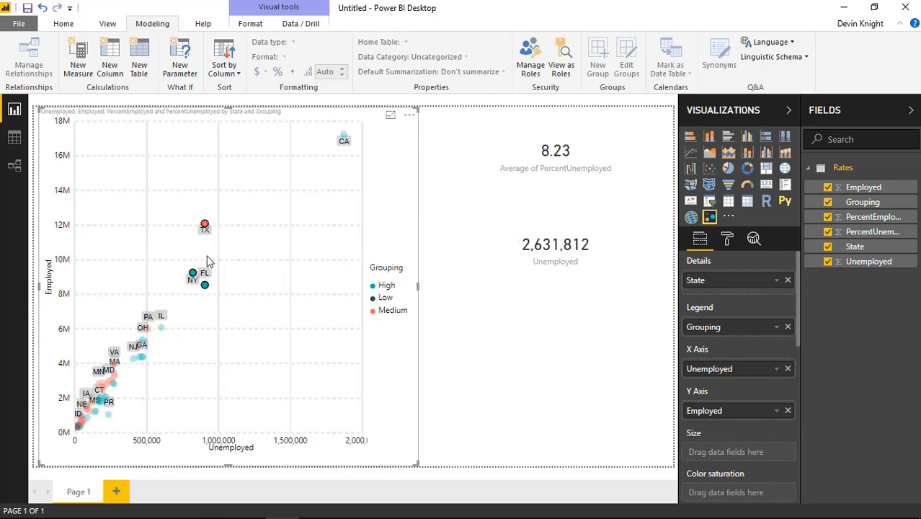